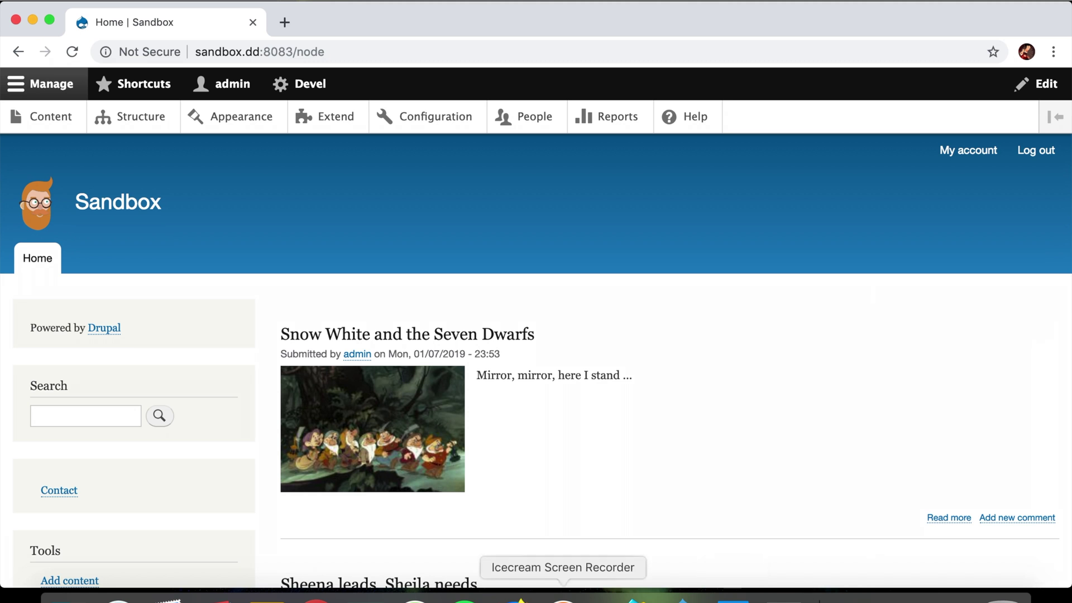
Switch from Chrome to the Atom window holding the Drupal sandbox project.
click(414, 597)
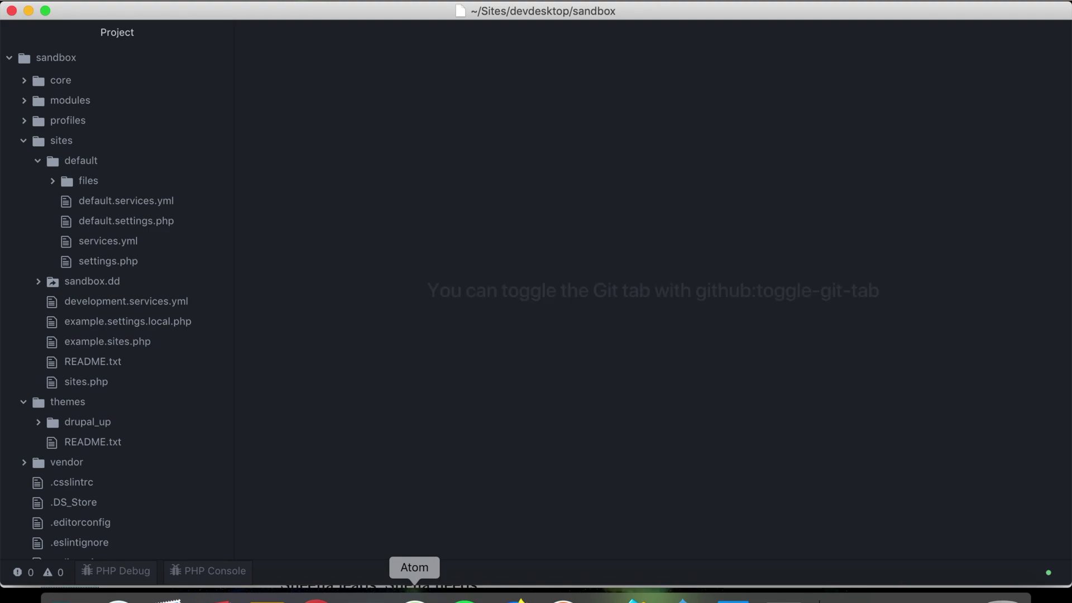
mouse_move(118, 251)
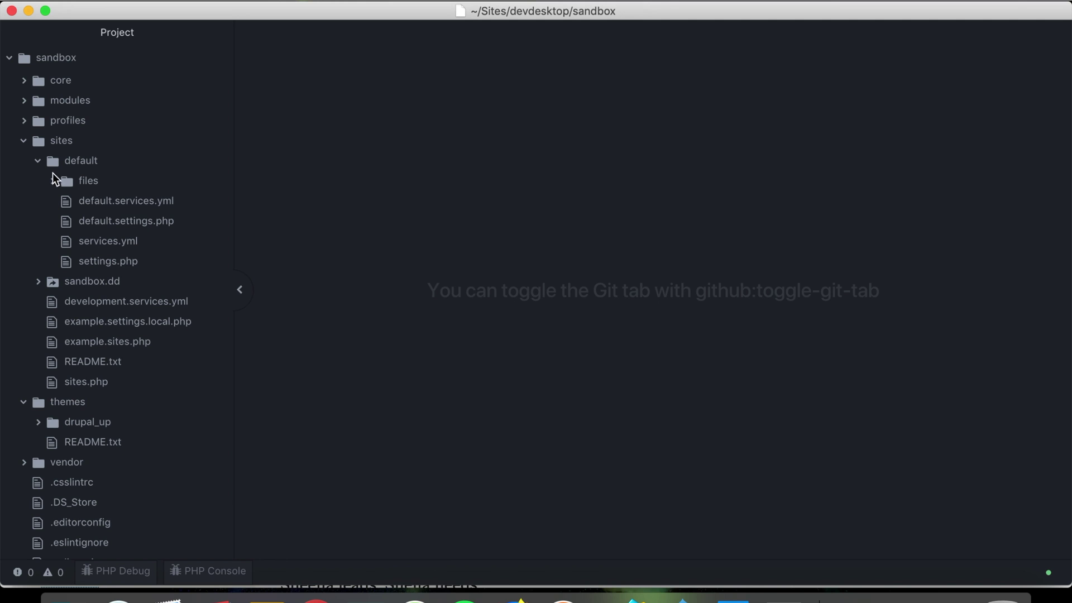
Expand themes > drupal_up and sites > default, then open settings.php.
click(27, 141)
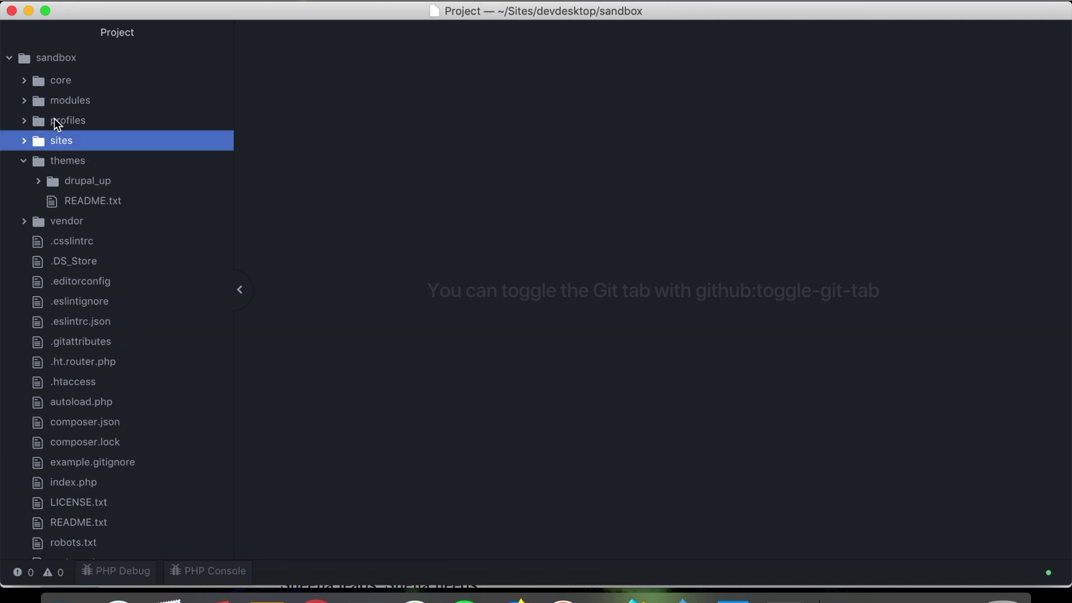
click(42, 161)
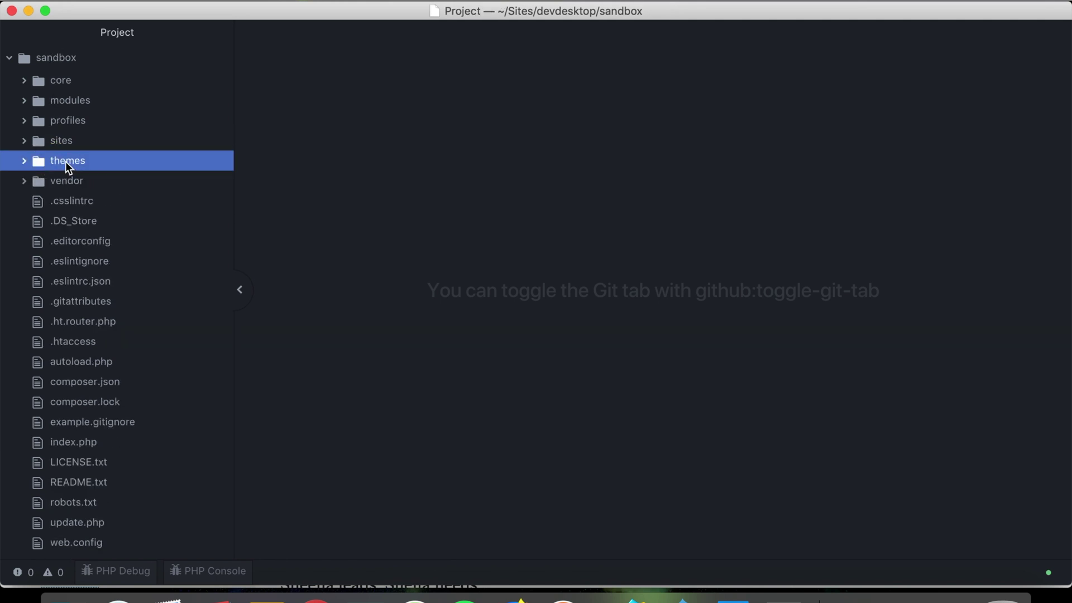
click(65, 161)
click(80, 182)
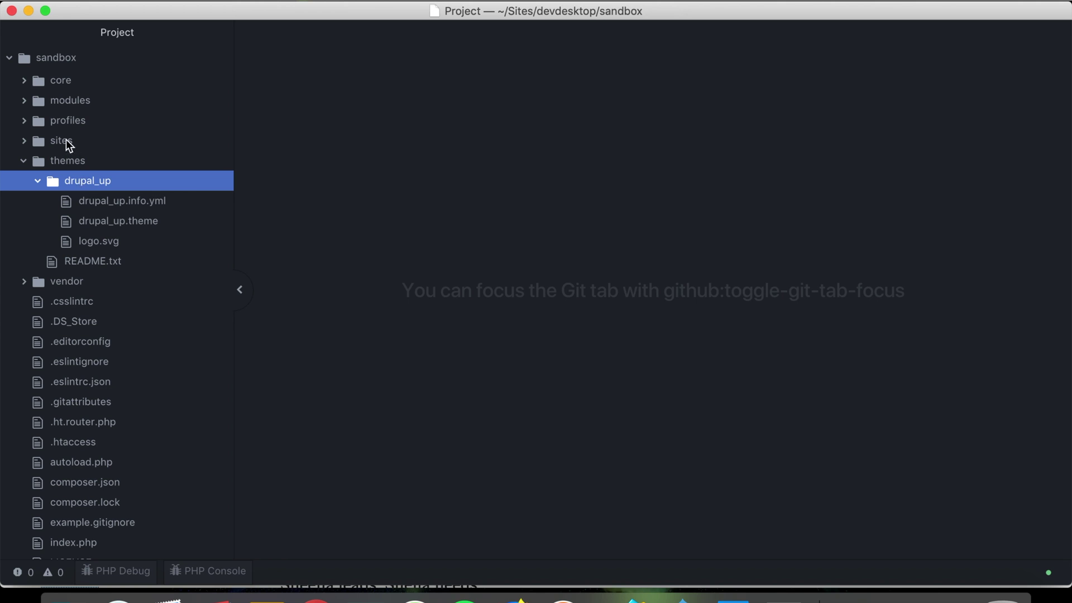
click(67, 141)
click(82, 168)
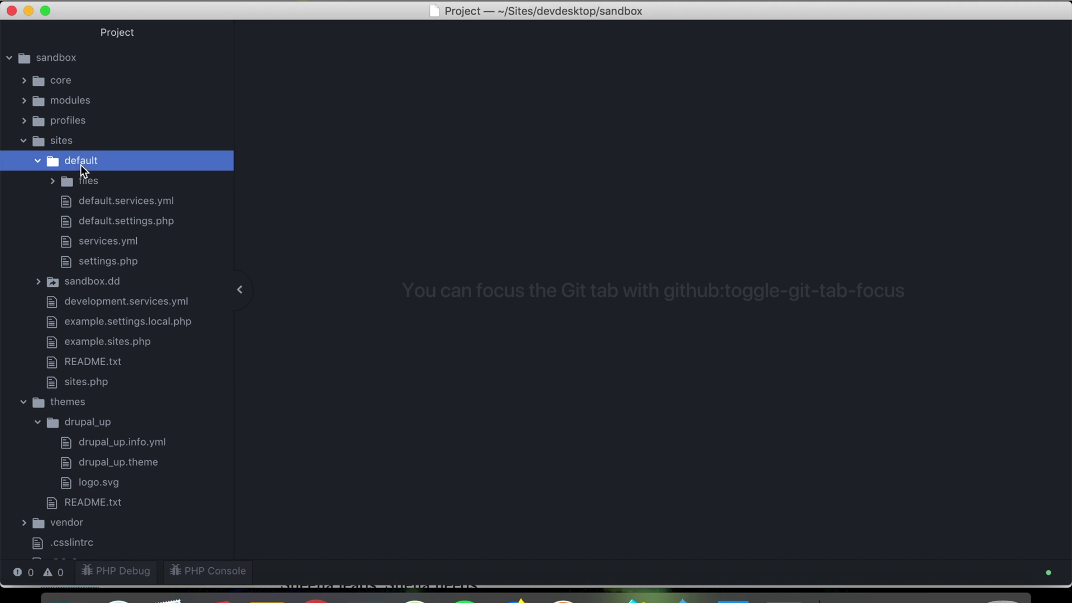
click(80, 165)
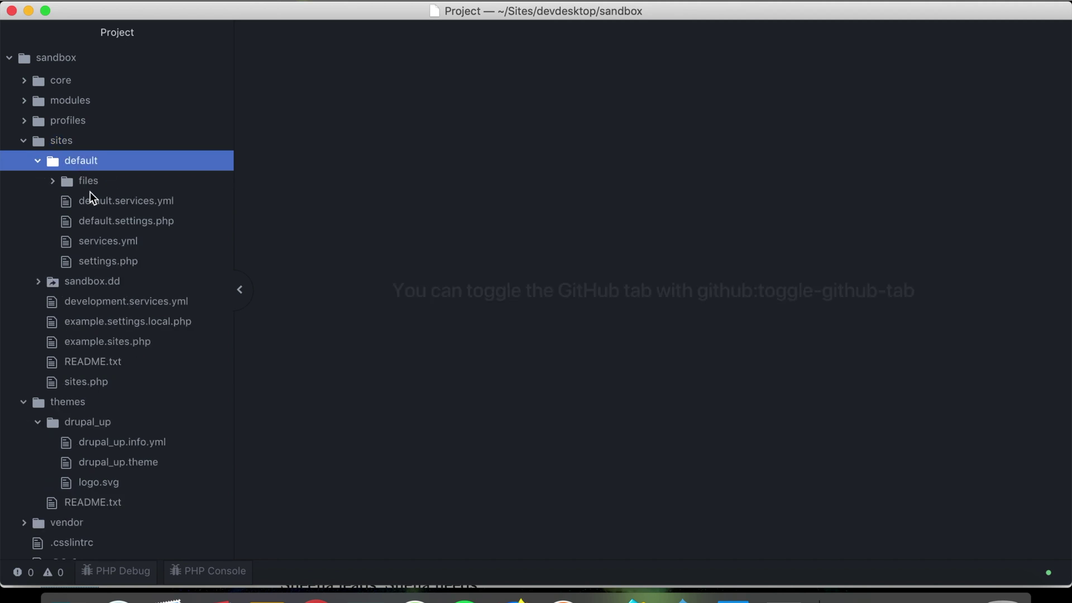
click(111, 268)
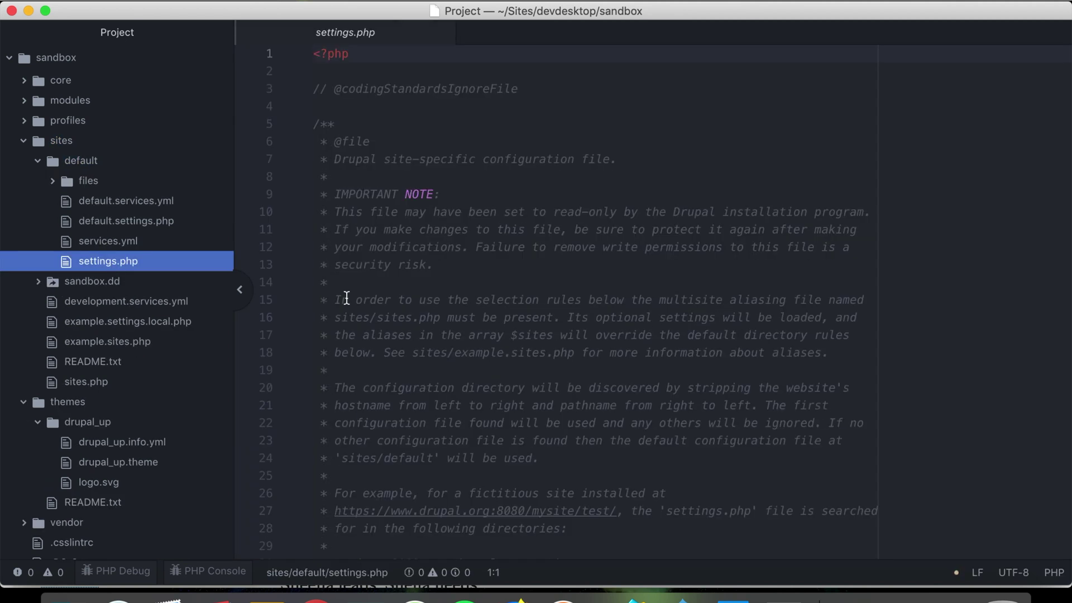
scroll(501, 322, down, 15)
scroll(502, 322, down, 15)
scroll(501, 322, down, 15)
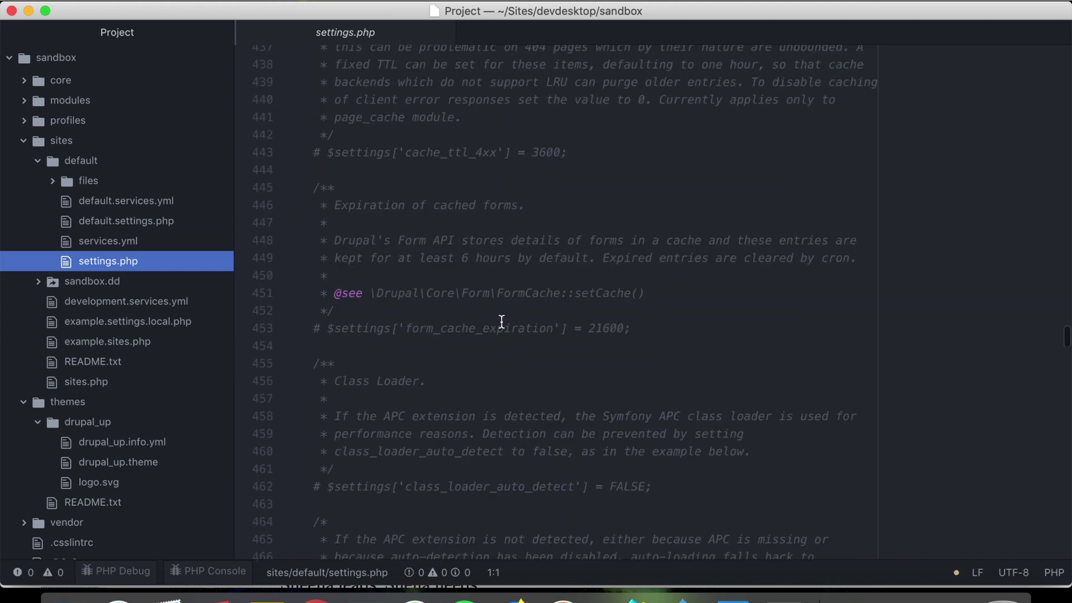
scroll(501, 321, down, 15)
scroll(501, 323, down, 15)
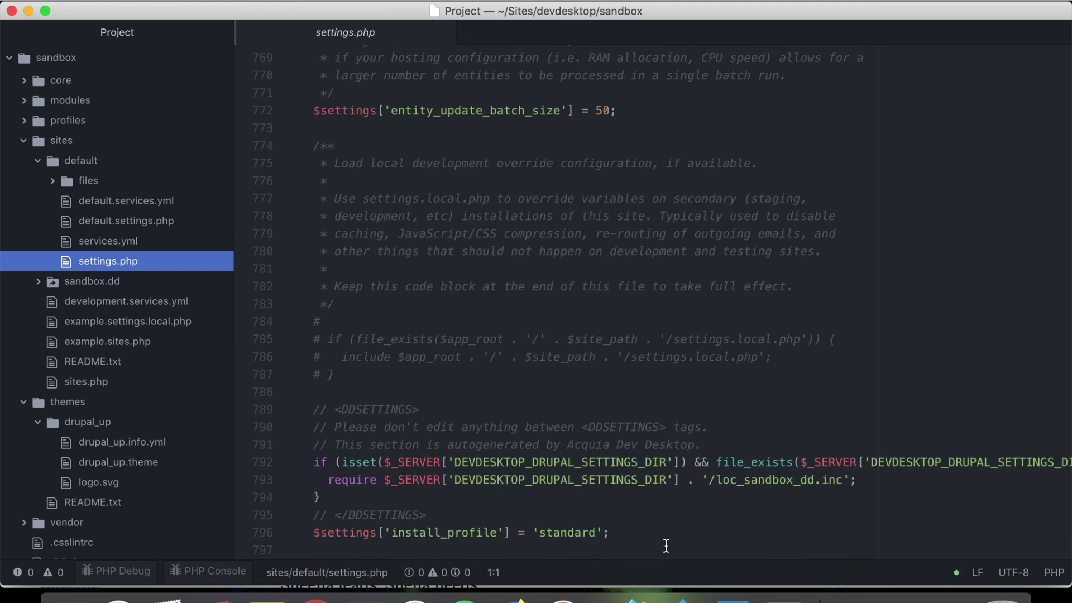
Append $settings['heloween_title'] = 'Six sticky skeletons'; to settings.php and save it.
click(644, 537)
key(Return)
key(Return)
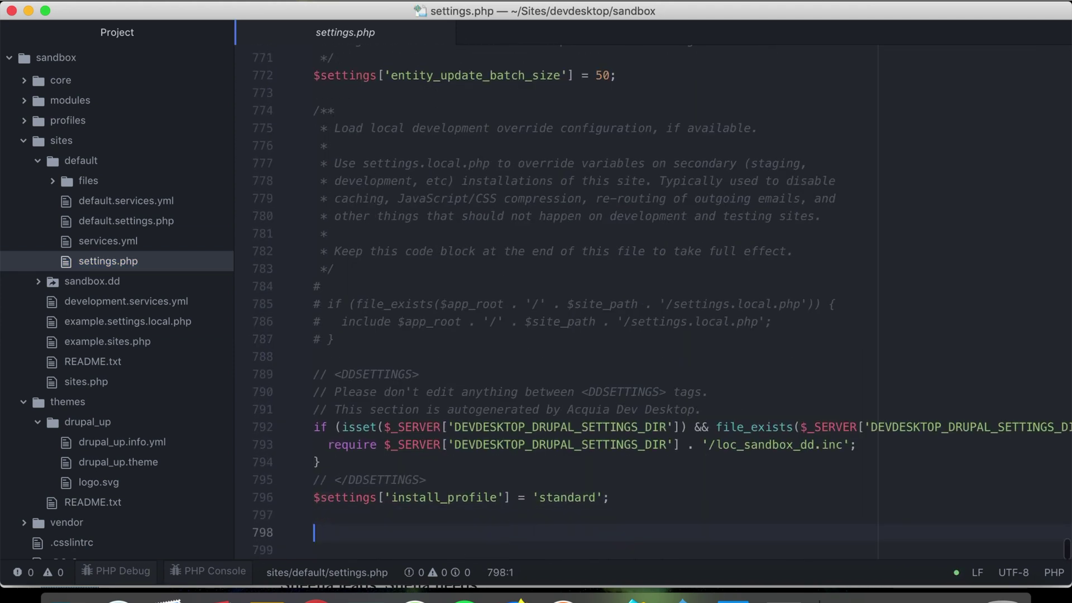
text($)
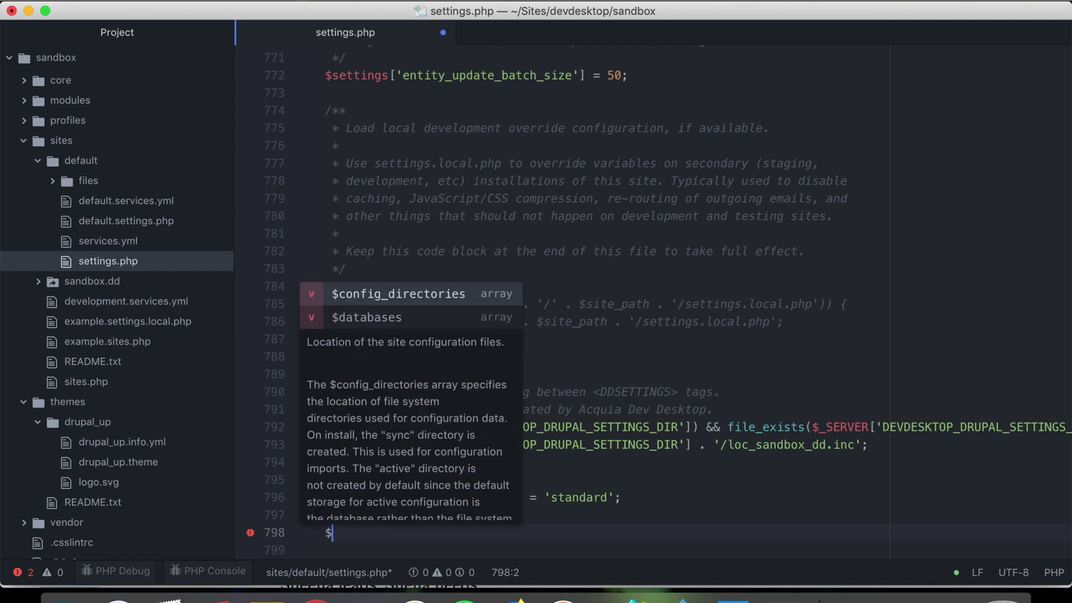
text(settings)
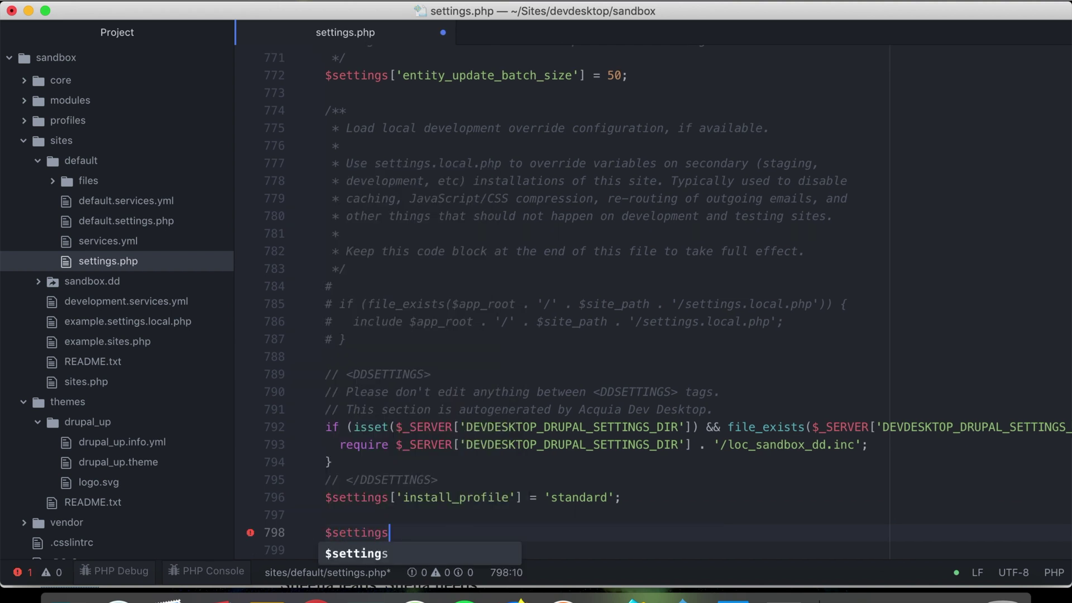
text([')
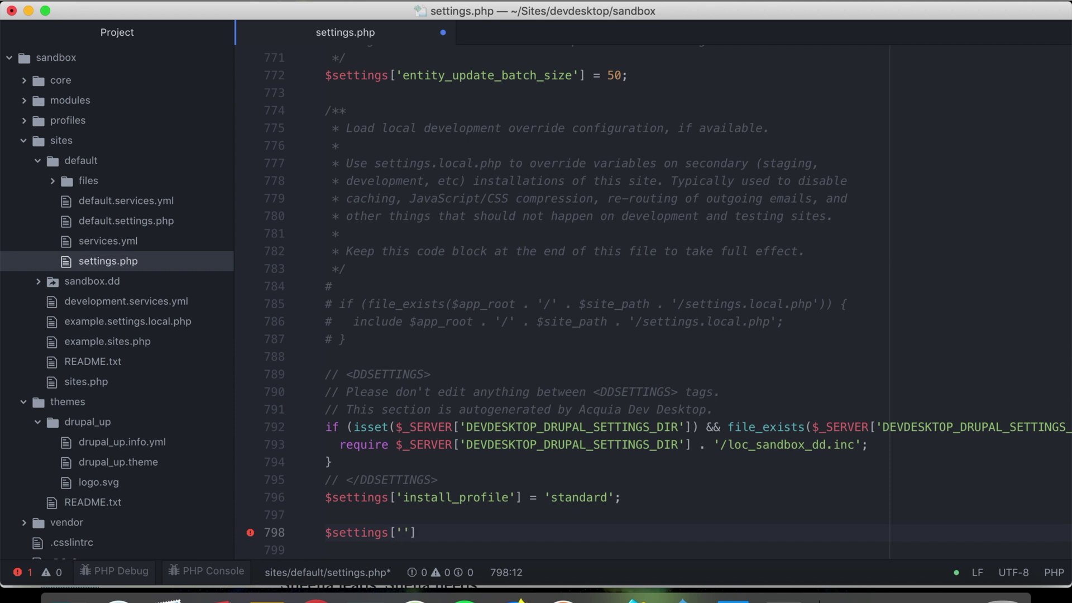
text(he)
text(loween)
text(_title)
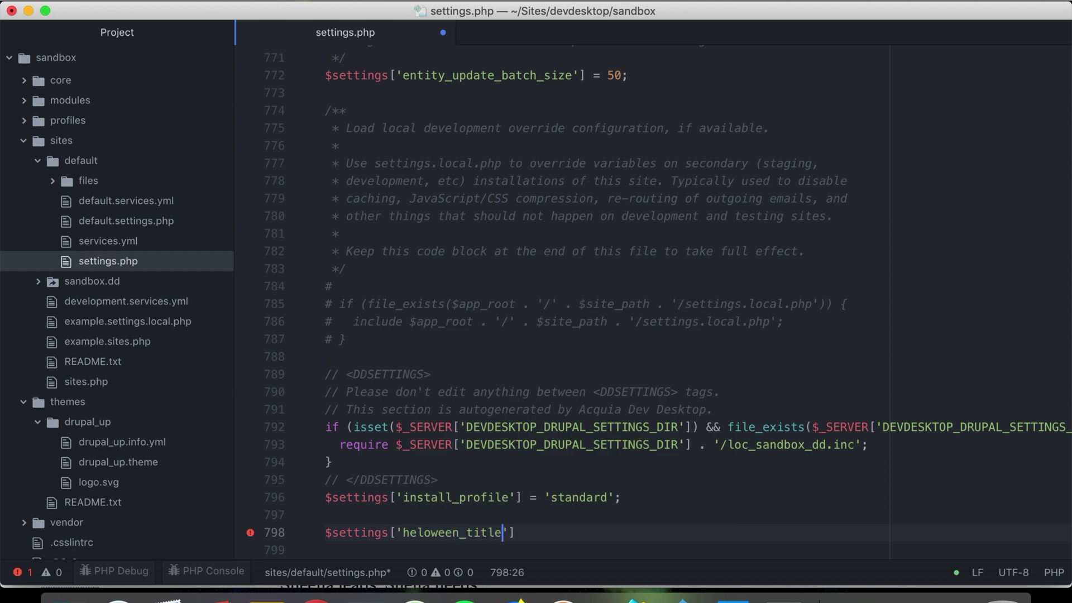
key(Right)
key(Right)
text(= ')
text(So)
key(BackSpace)
text(ix )
text(sticky )
text(skeleto)
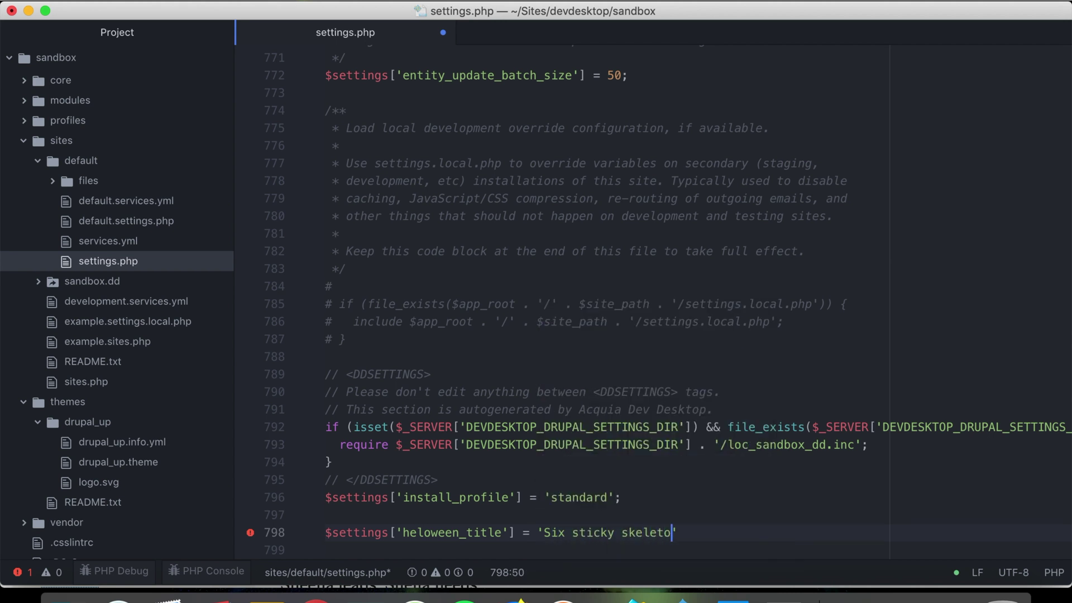
text(ns';)
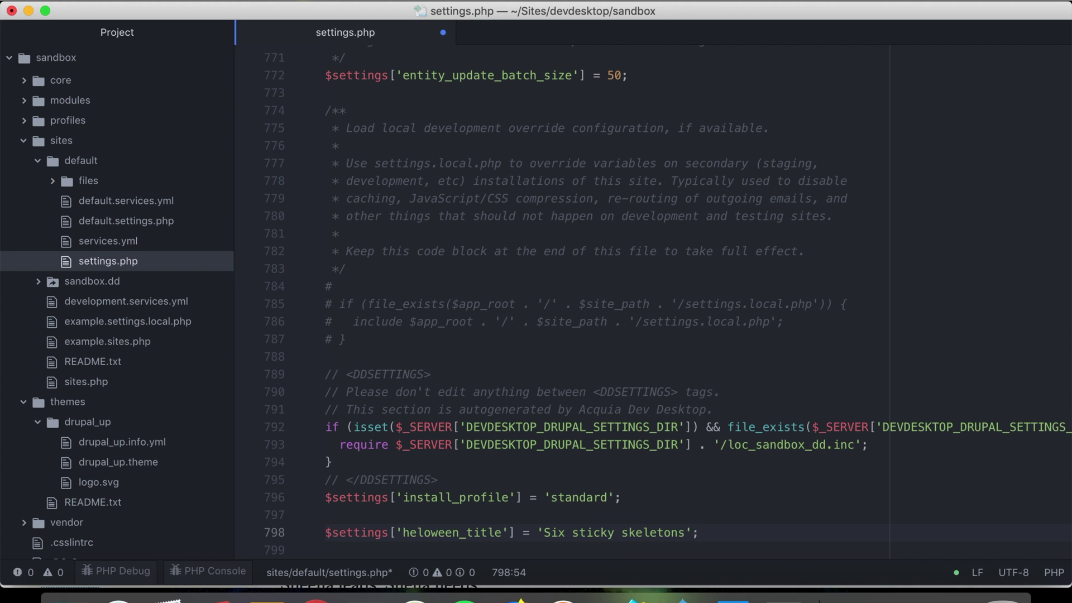
key(super+s)
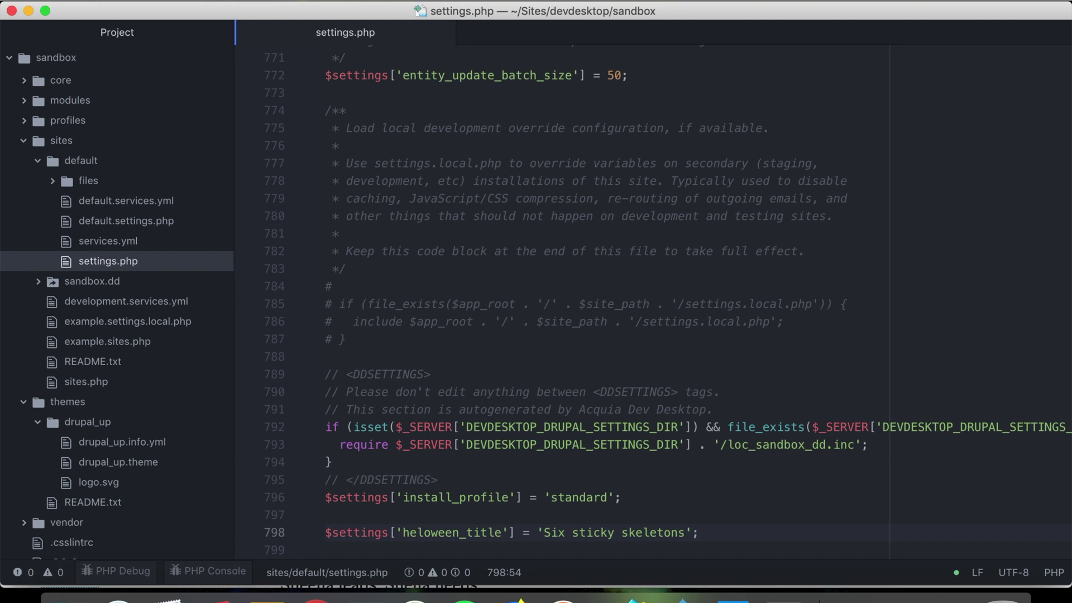
Open drupal_up.theme and write a drupal_up_preprocess_page function skeleton.
click(503, 452)
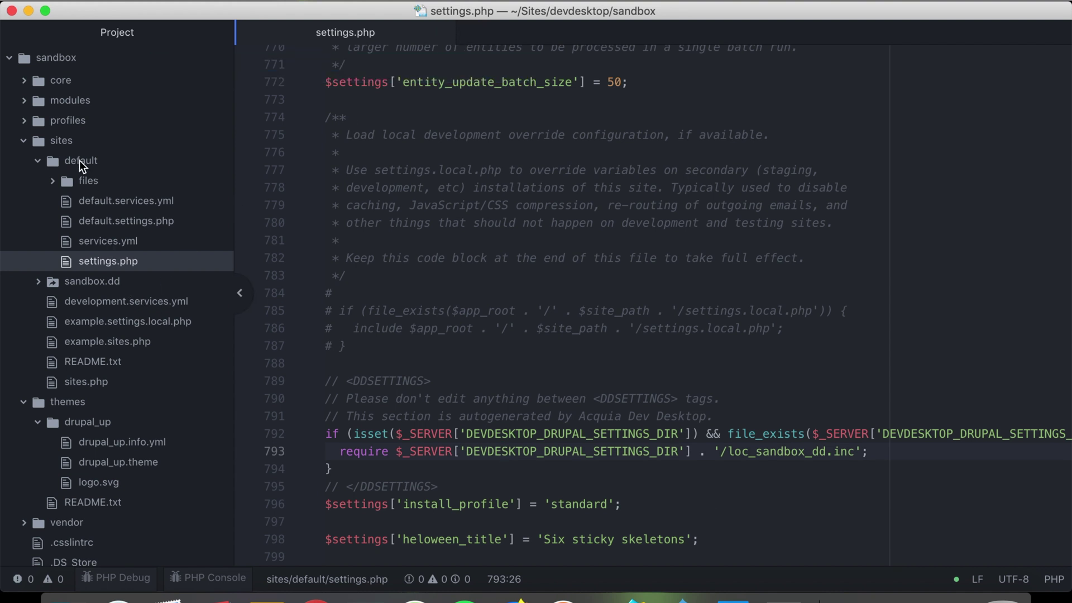
click(56, 140)
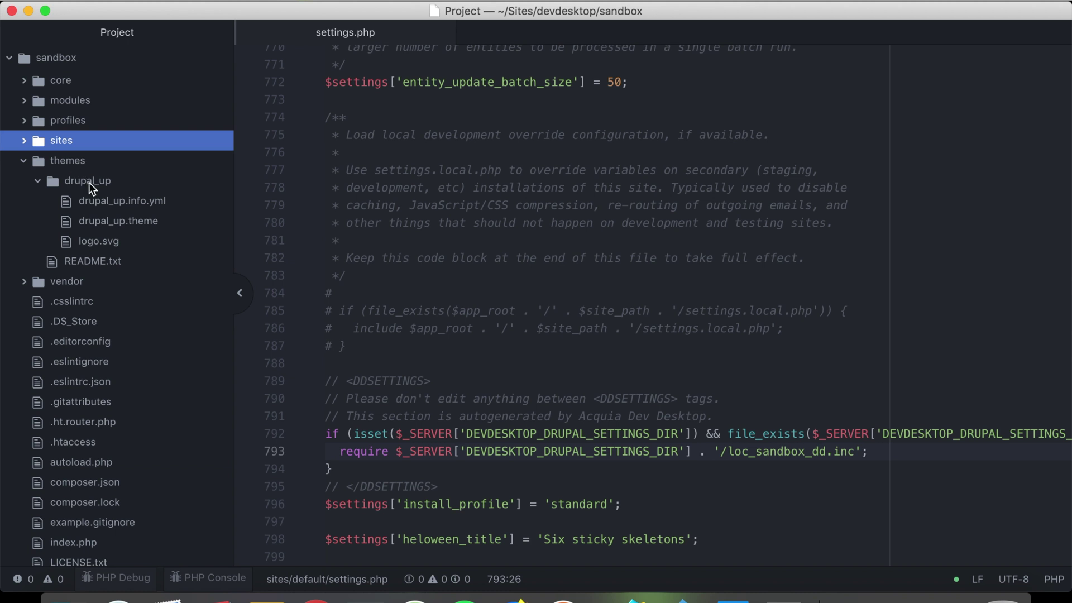
click(111, 220)
click(398, 254)
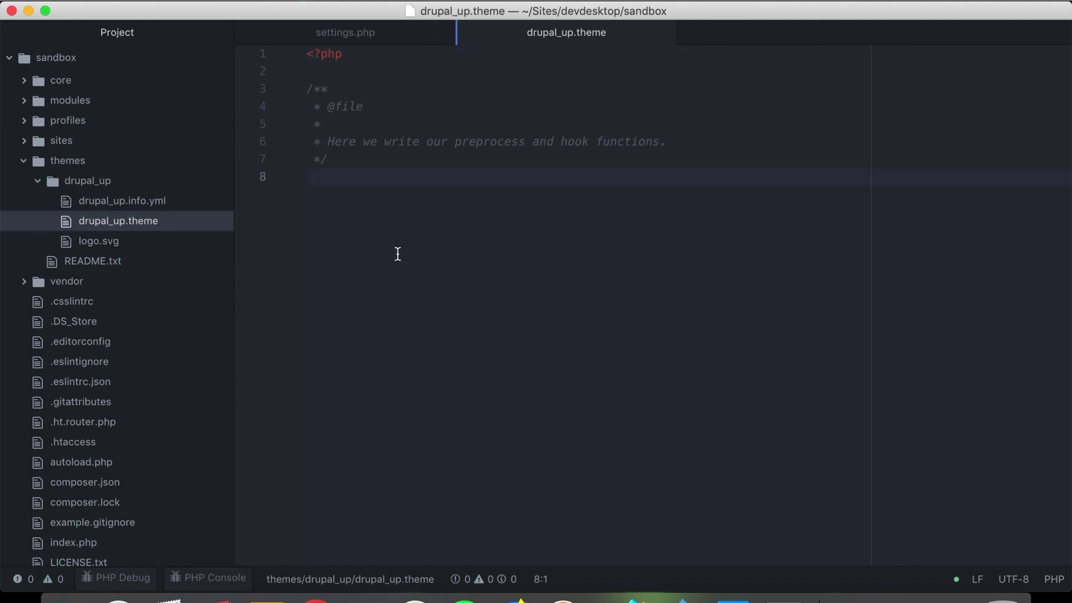
key(Return)
text(h)
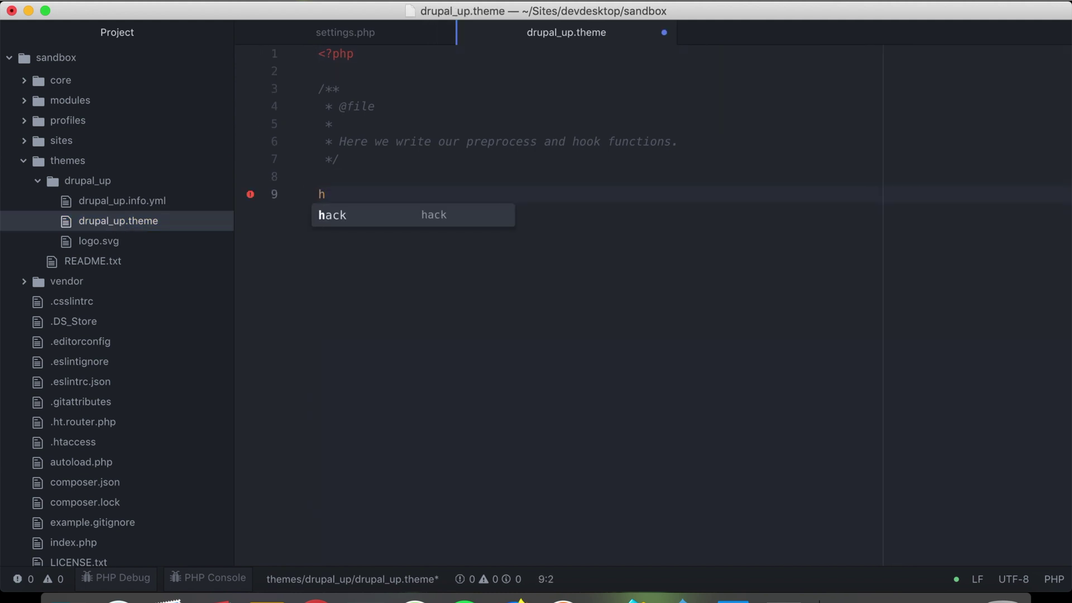
text(ook)
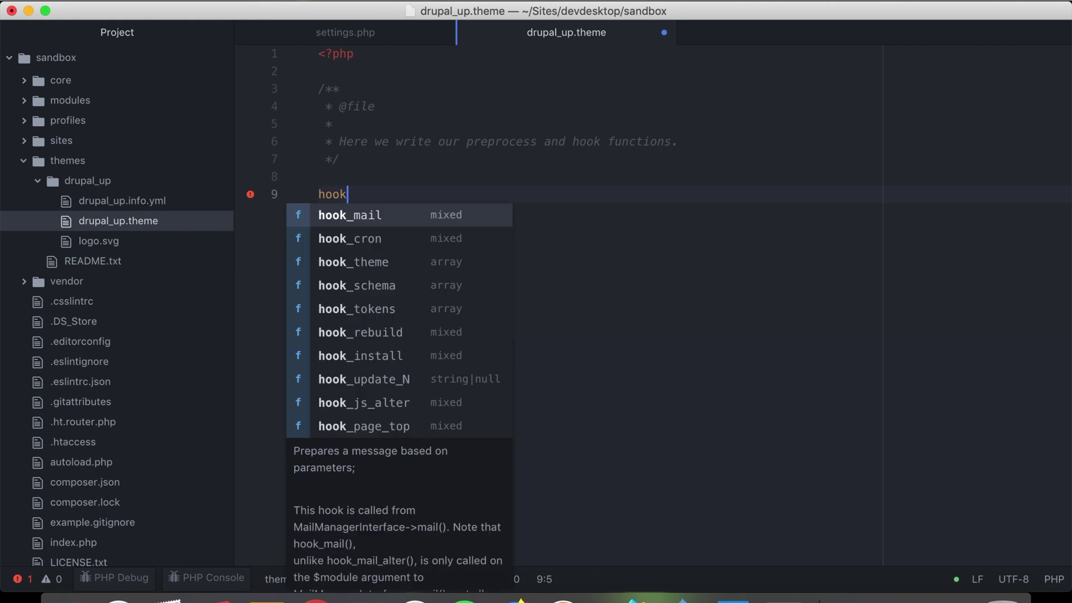
text(_prer)
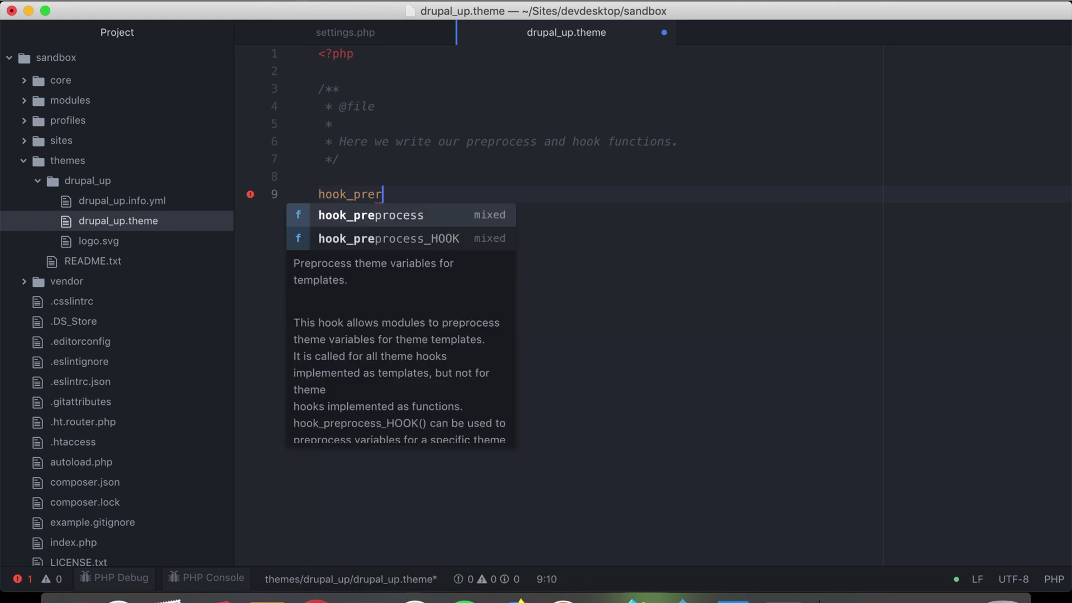
key(BackSpace)
text(proce)
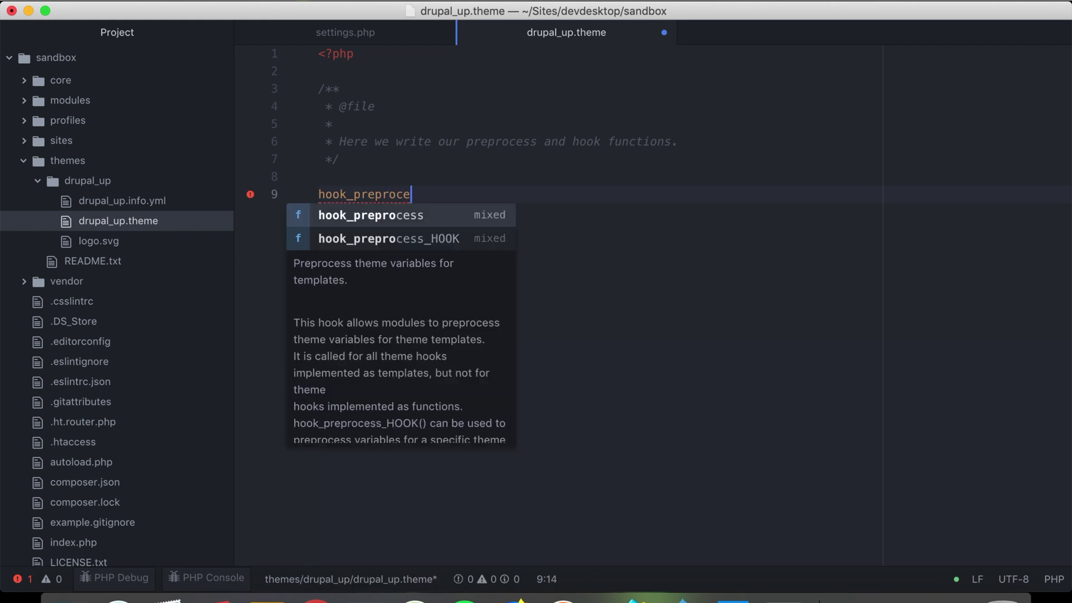
text(ss_pa)
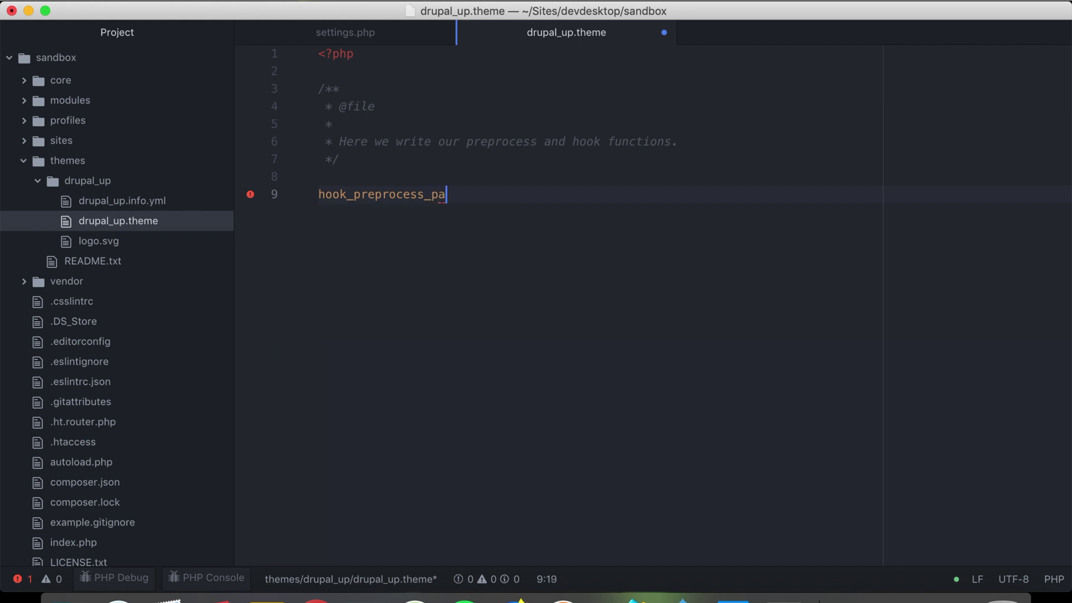
text(ge() {)
key(Return)
Fix the function name, add a /** Implementing hook_preprocess_page(). */ docblock, and save.
click(319, 194)
text(function)
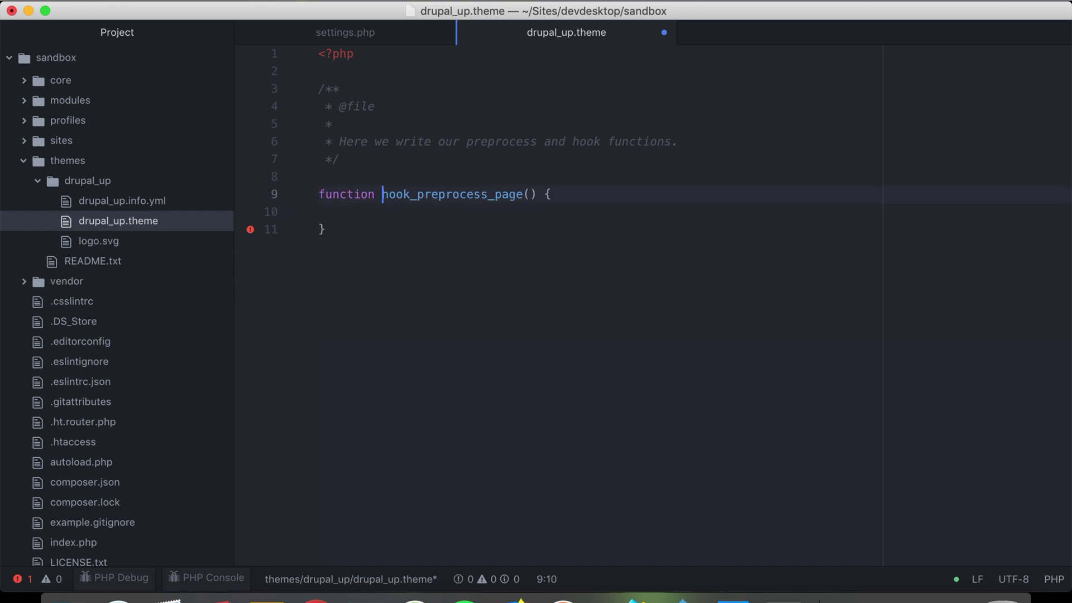
key(shift+Right)
key(shift+Right)
key(shift+Right)
key(shift+Right)
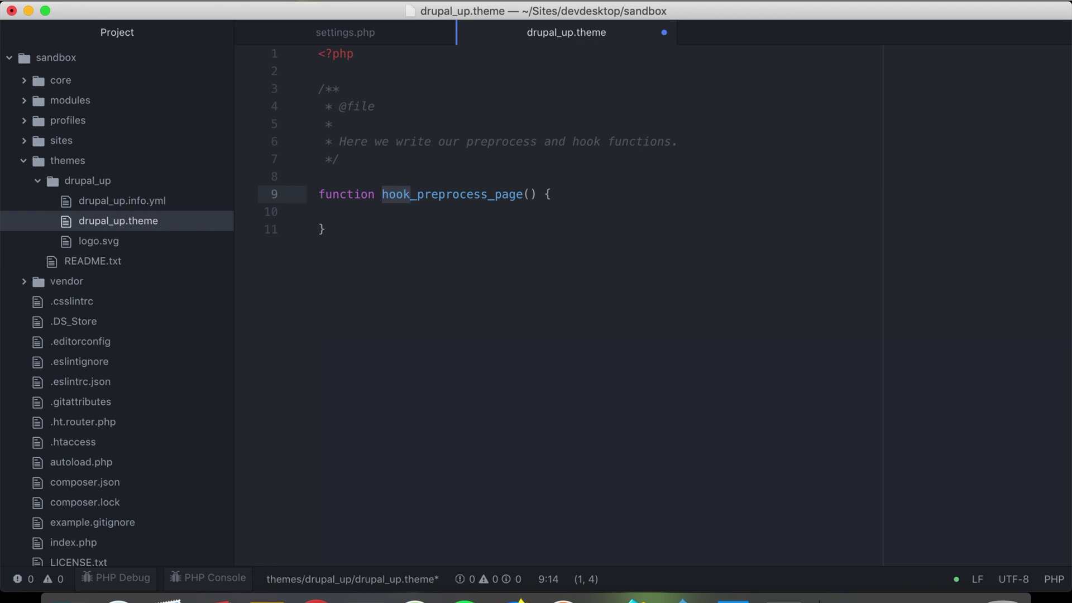
text(drupal)
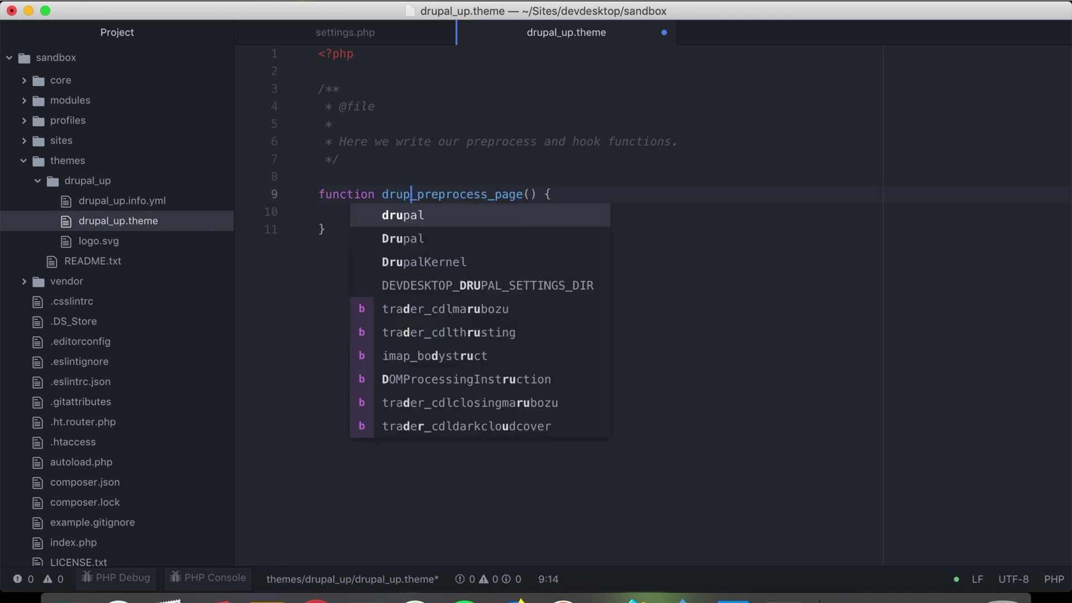
text(_up)
key(super+Left)
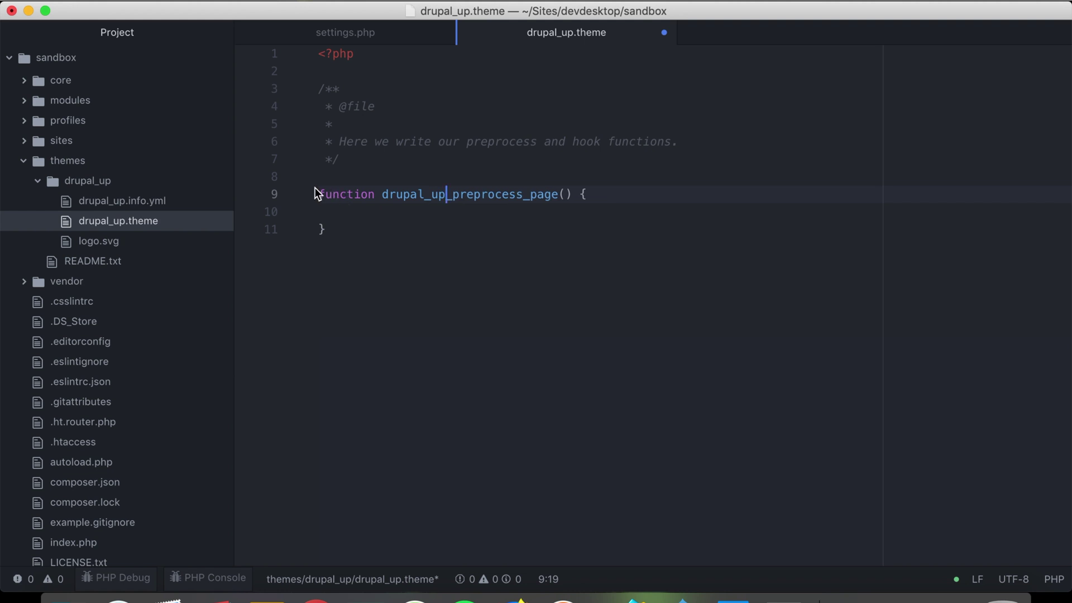
key(Up)
key(Return)
text(/)
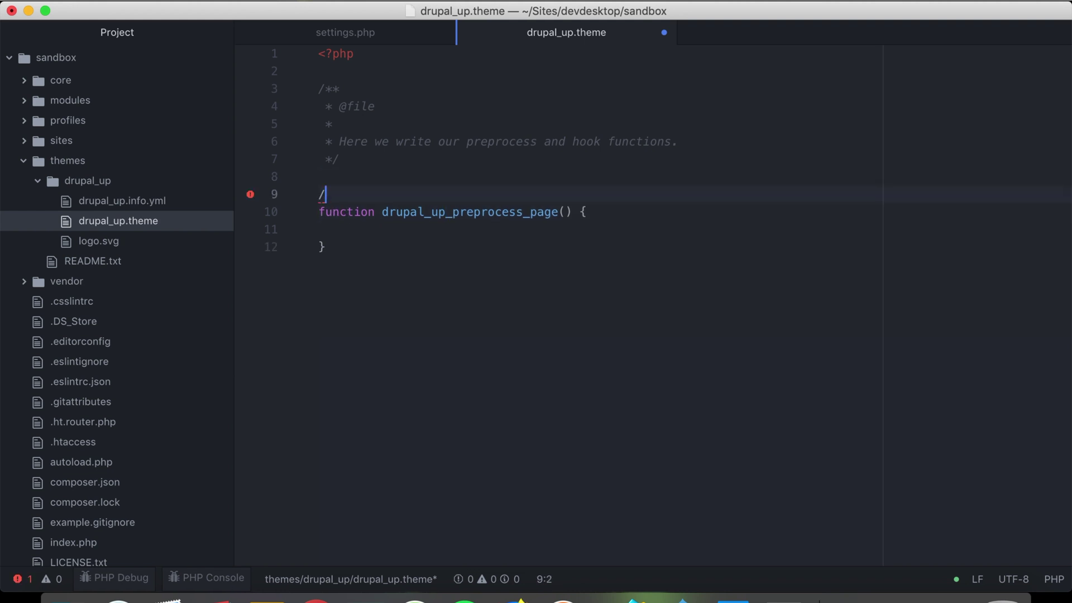
text(**)
key(Return)
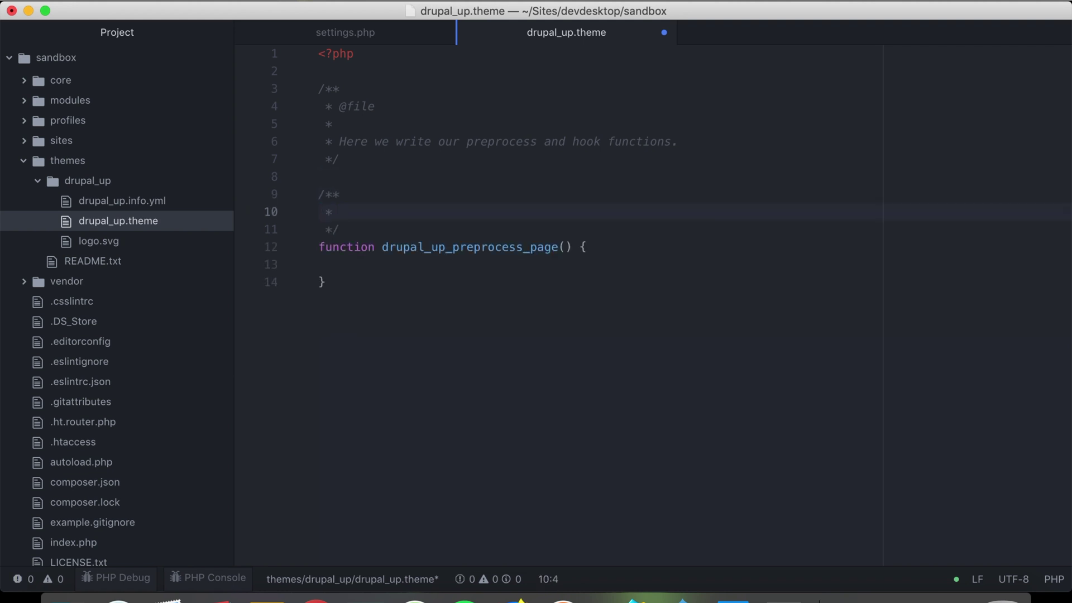
text(Imple)
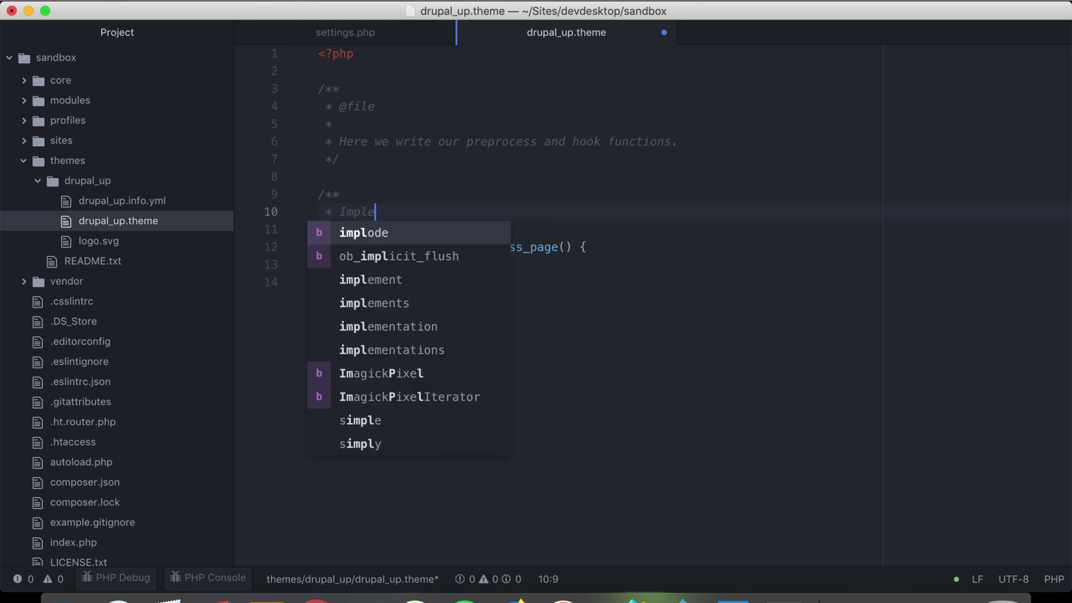
text(menting )
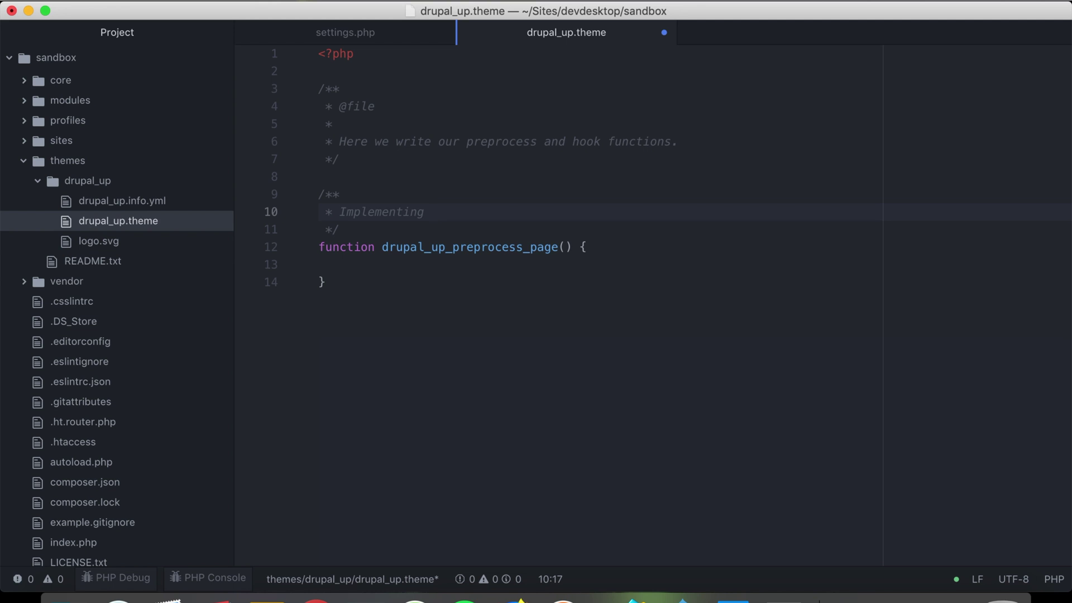
text(hook)
text(_prepro)
text(cess())
key(Left)
key(Left)
text(_page)
key(Right)
key(Right)
text(.)
key(super+s)
Complete the (&$variables) parameter, save, and indent the empty function body.
click(569, 248)
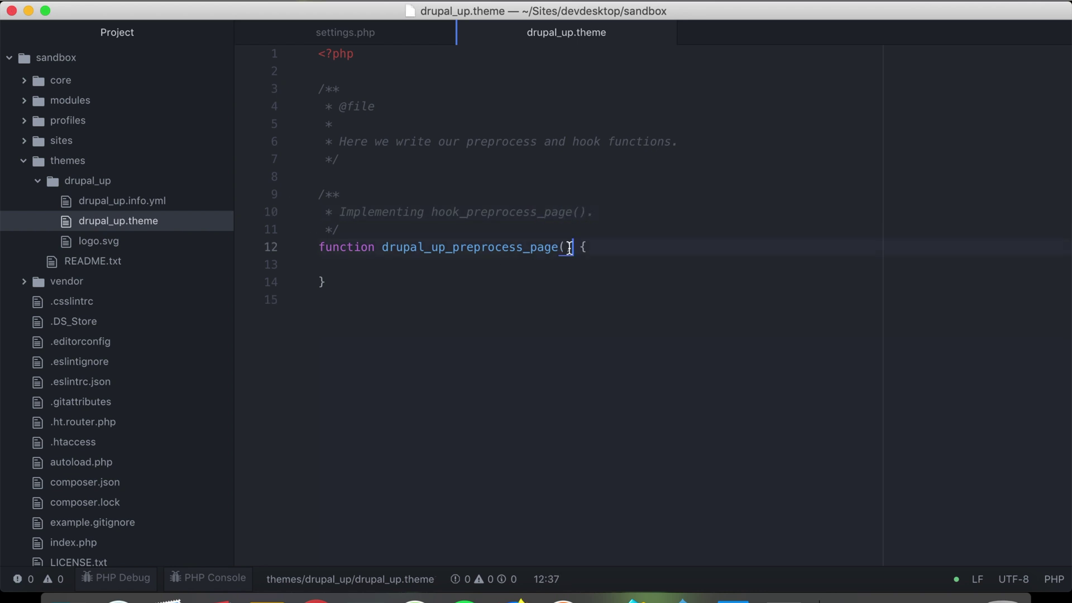
text($)
text(variables)
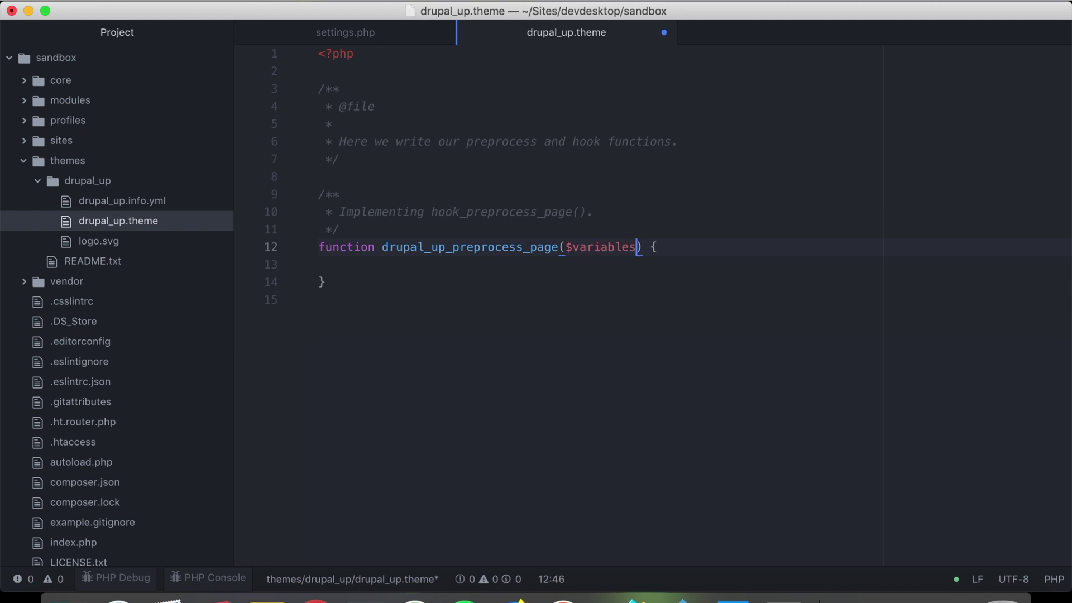
key(Left)
key(Left)
key(Left)
key(Left)
key(Left)
key(Left)
key(Left)
key(Left)
key(ctrl+s)
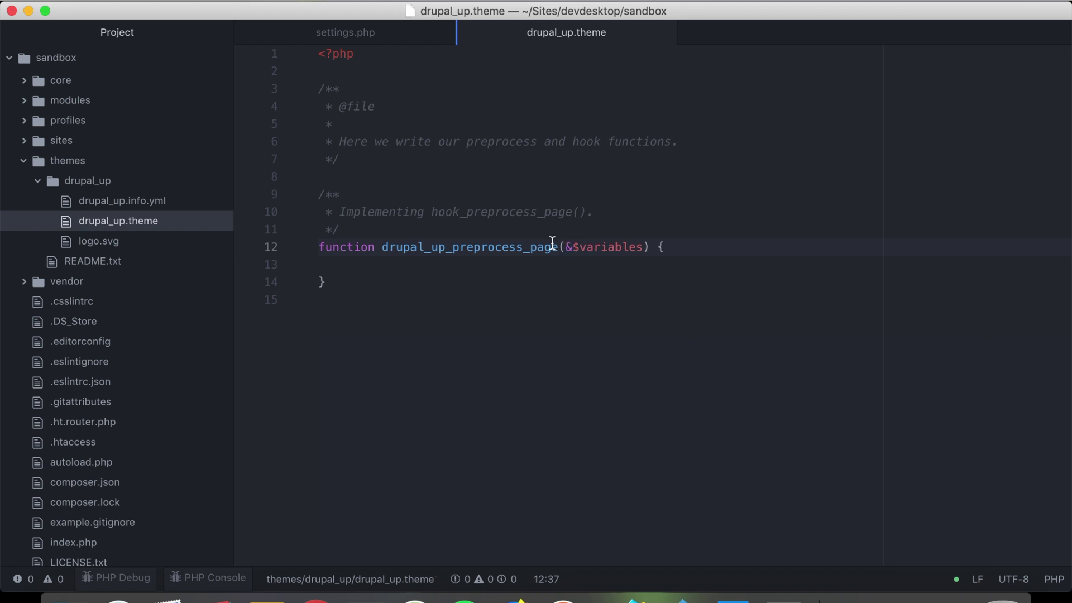
click(520, 263)
key(Tab)
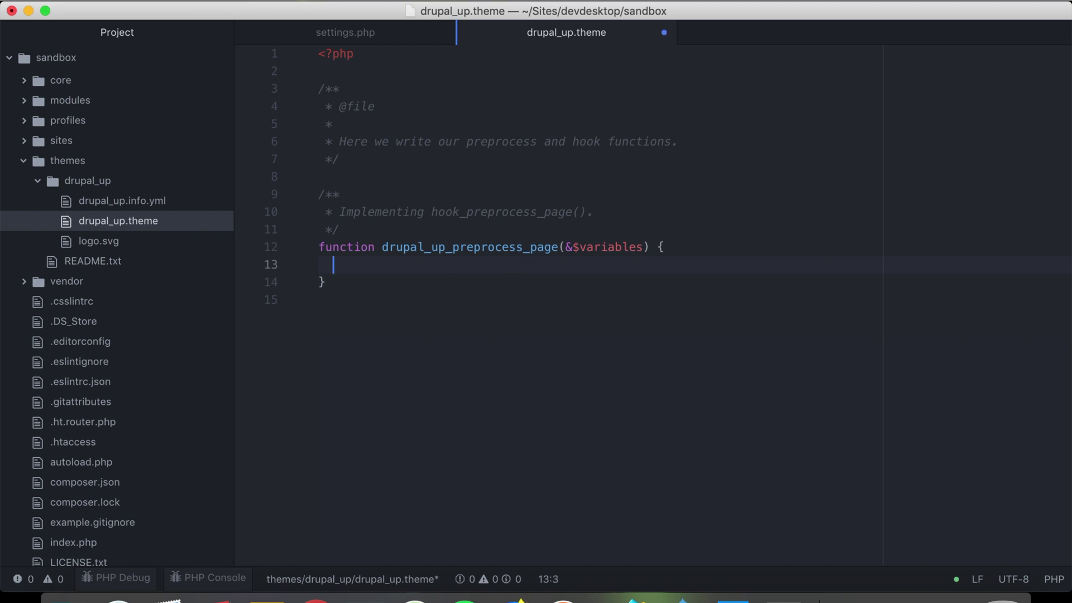
click(364, 156)
Add use Drupal\Core\Site\Settings; below the file comment and save drupal_up.theme.
key(Return)
key(Return)
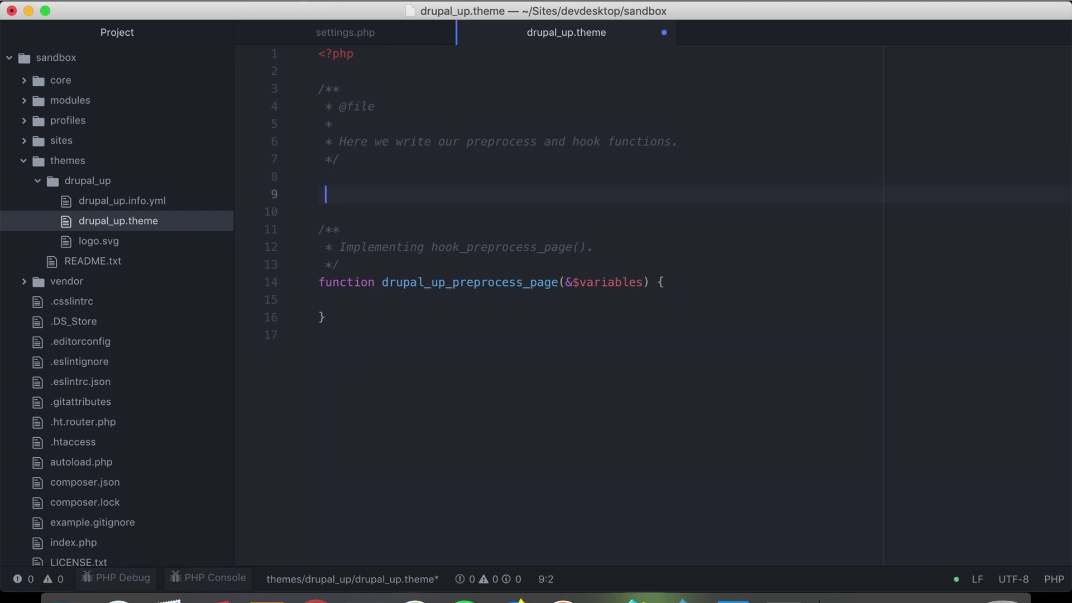
text(usio)
key(BackSpace)
key(BackSpace)
text(e )
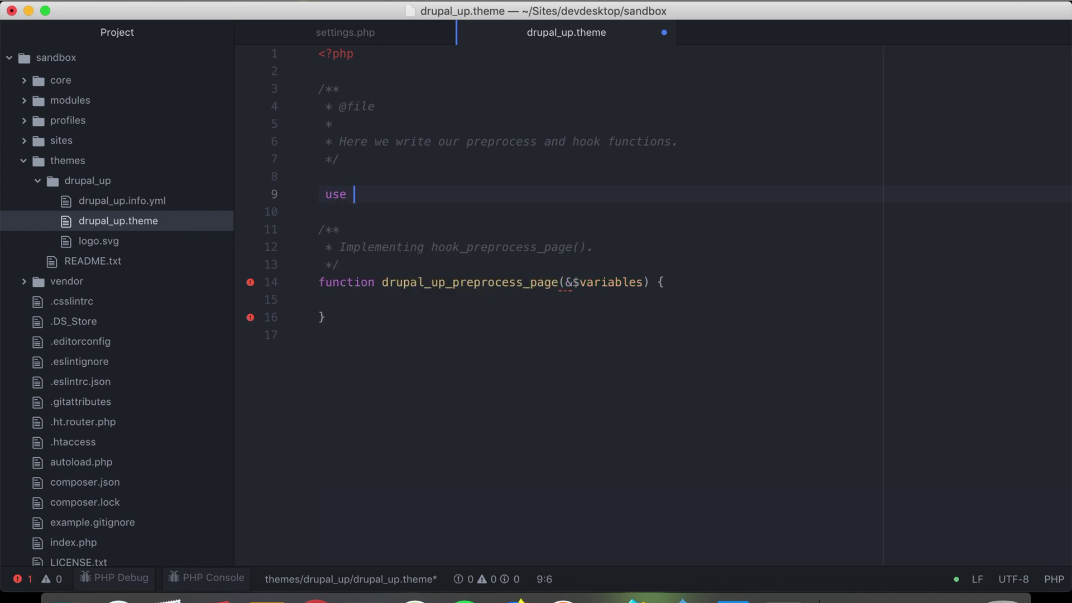
text(Dr)
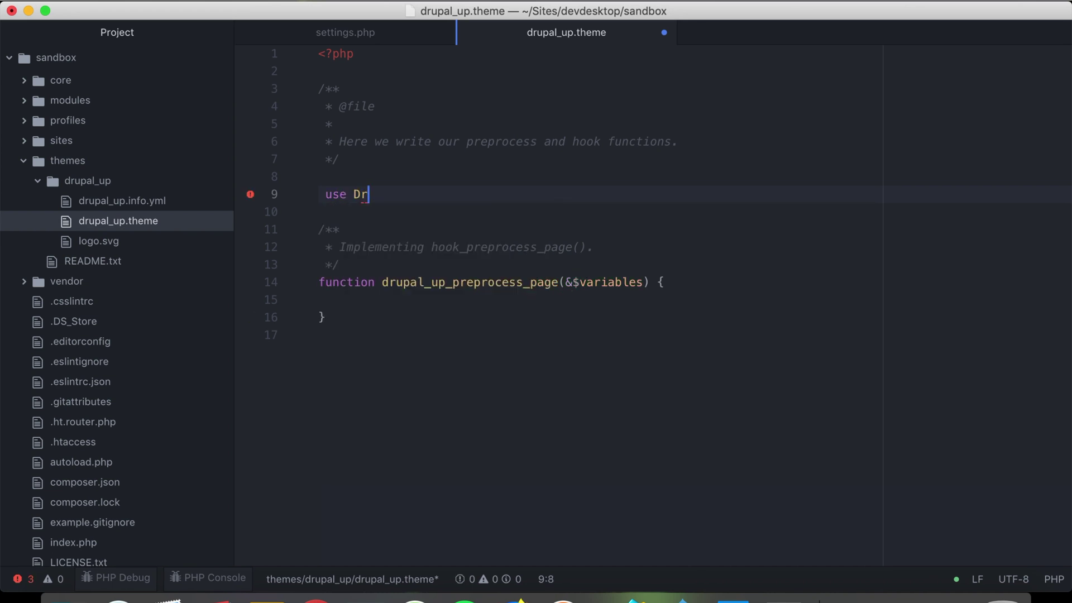
text(upal\)
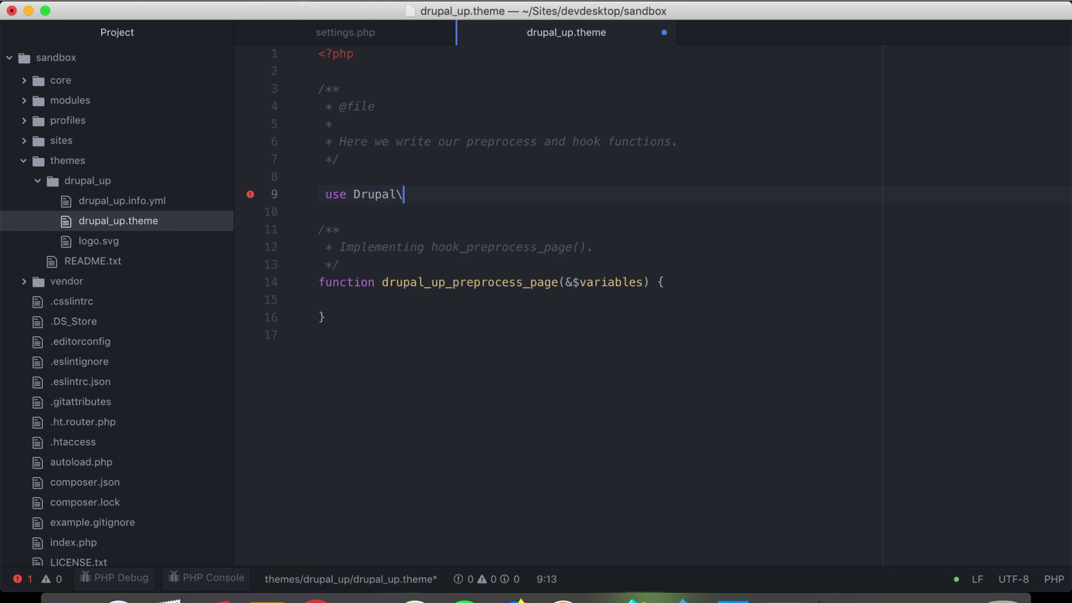
text(Core\)
text(Site\S)
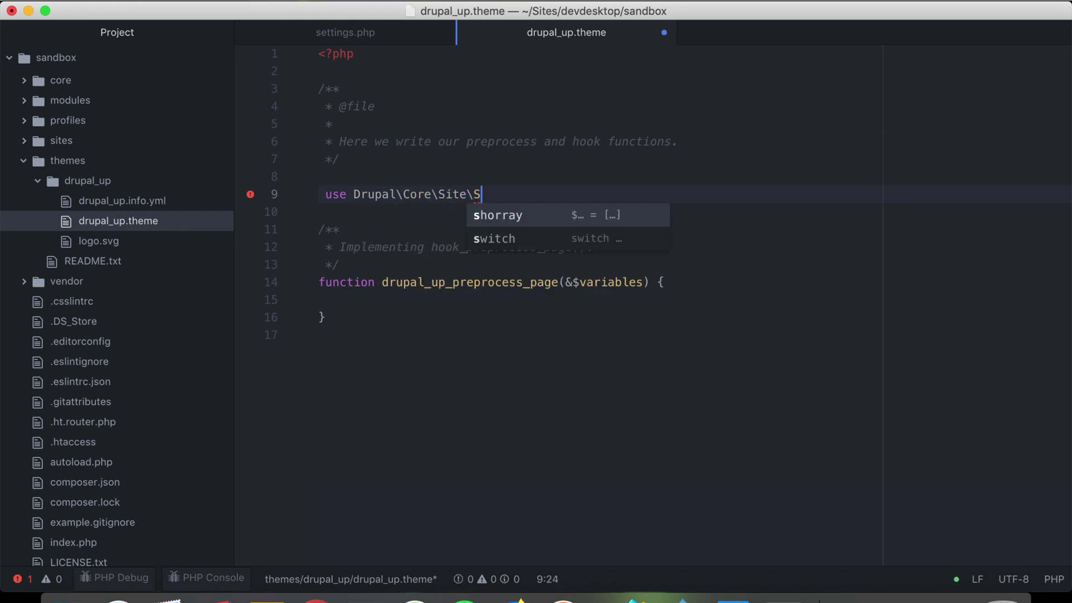
text(ettings)
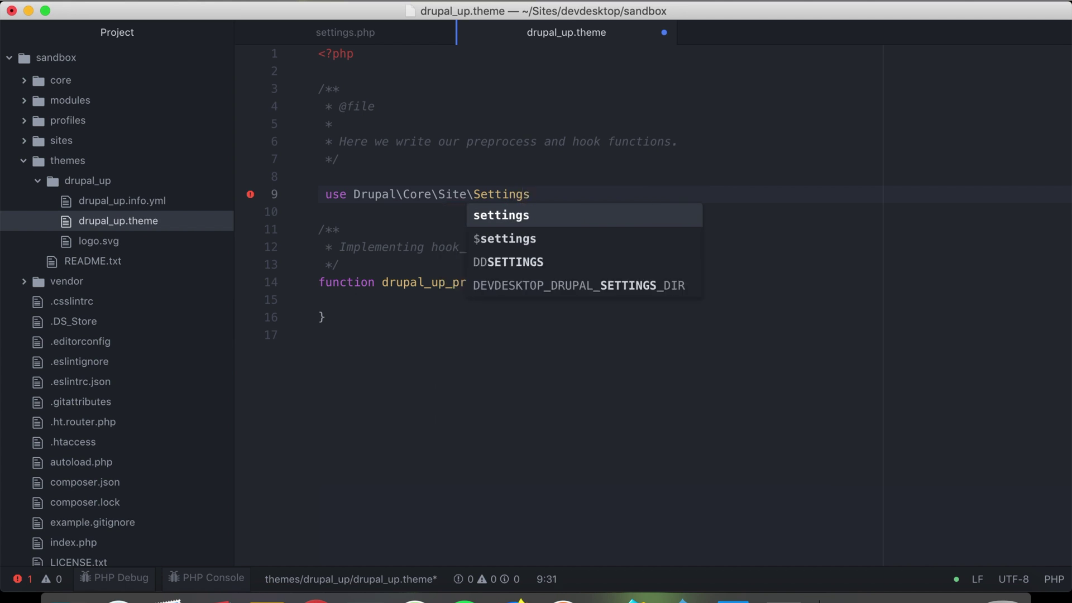
text(;)
key(super+s)
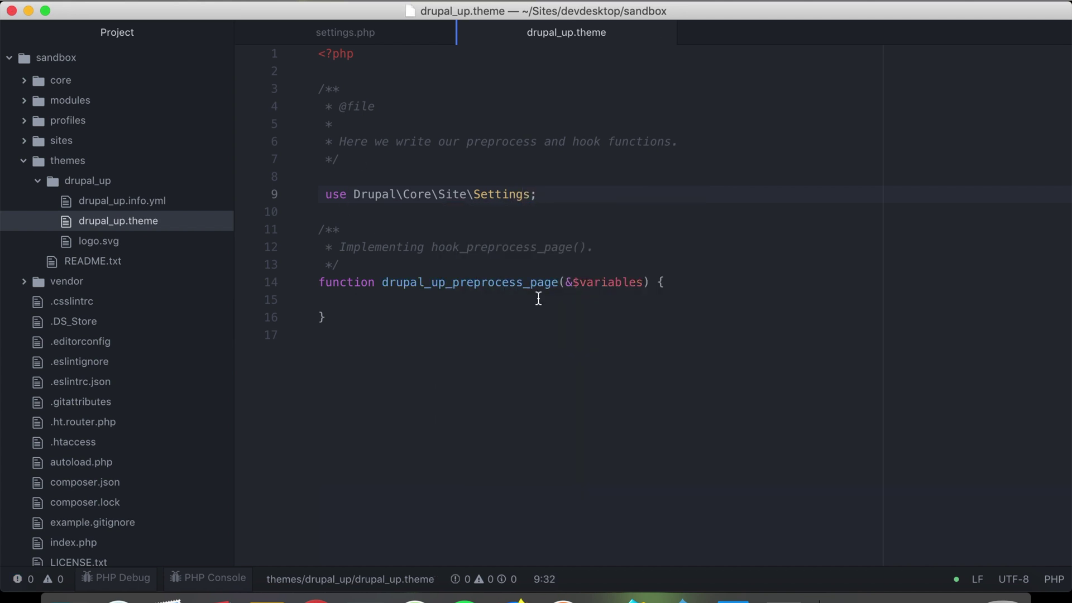
click(449, 295)
Write $variables['heloween_title'] = Settings::get(); inside the preprocess function.
key(Tab)
text($)
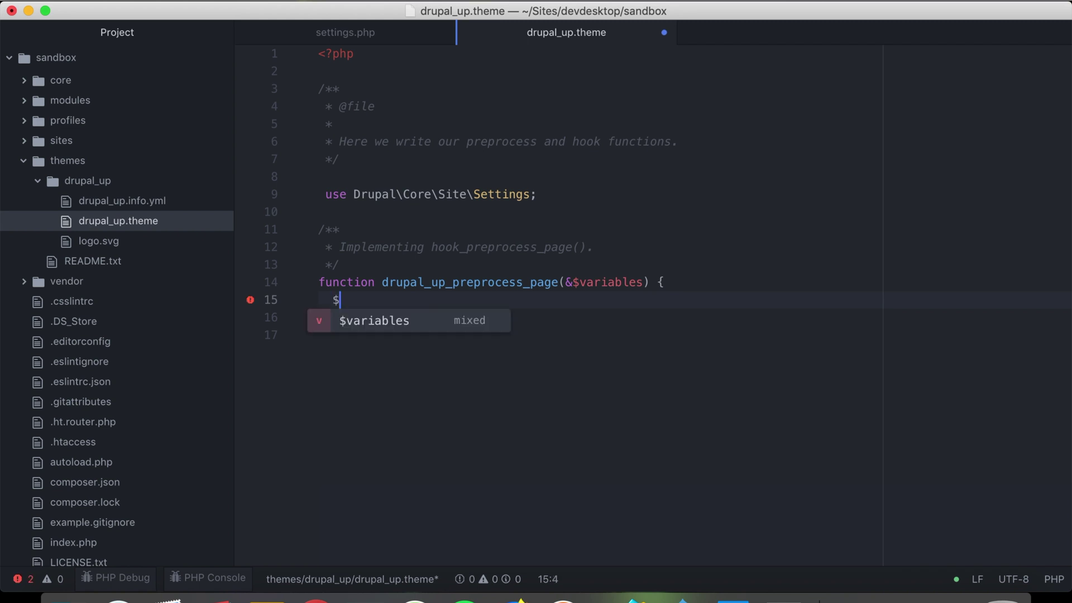
key(Return)
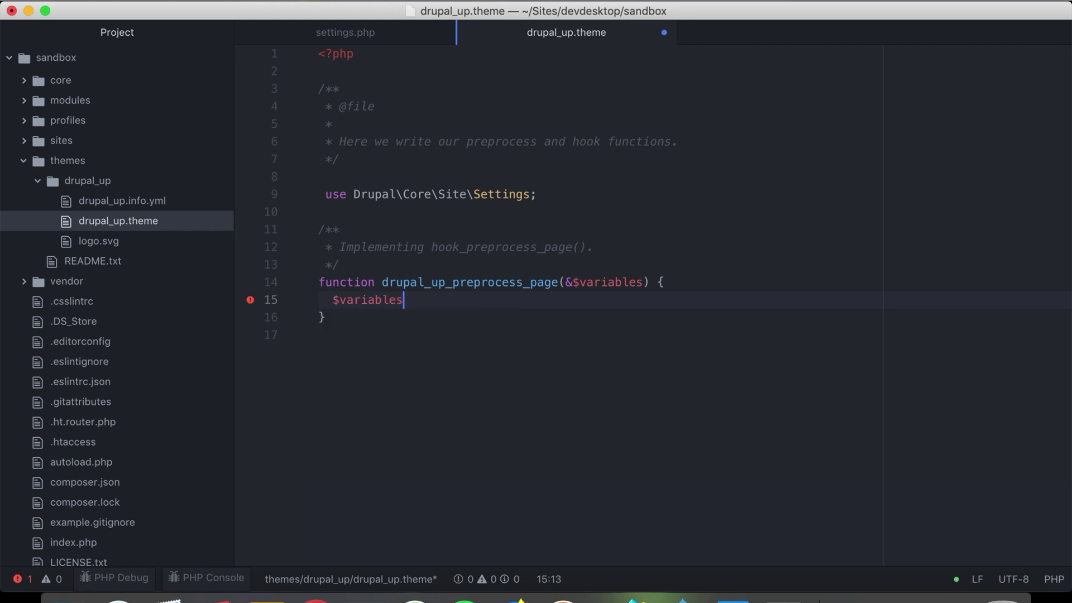
text([')
text(hel)
text(oween)
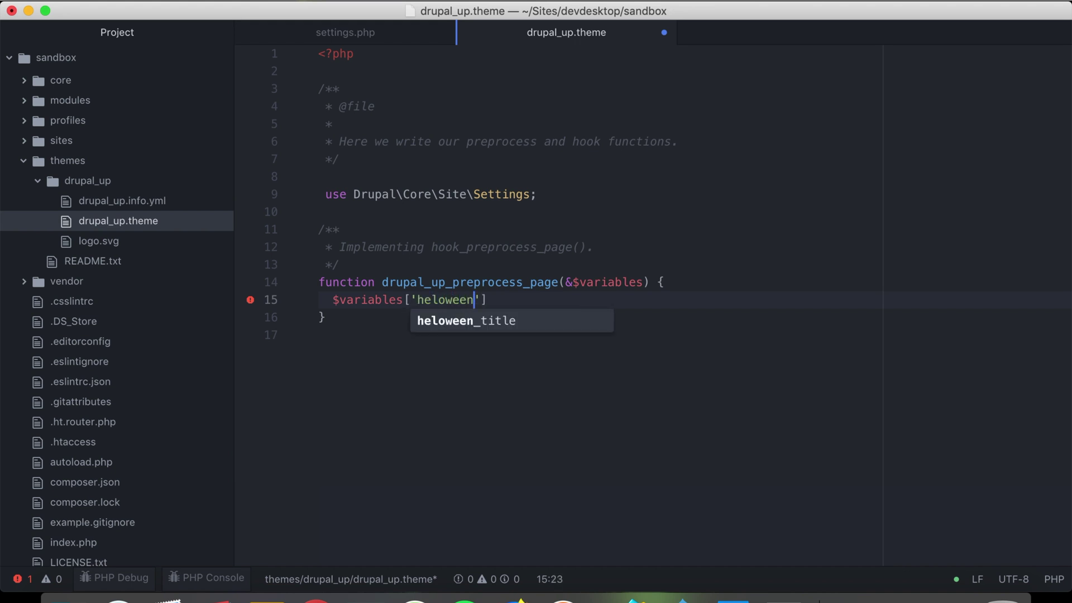
key(Return)
key(Right)
key(Right)
text(= )
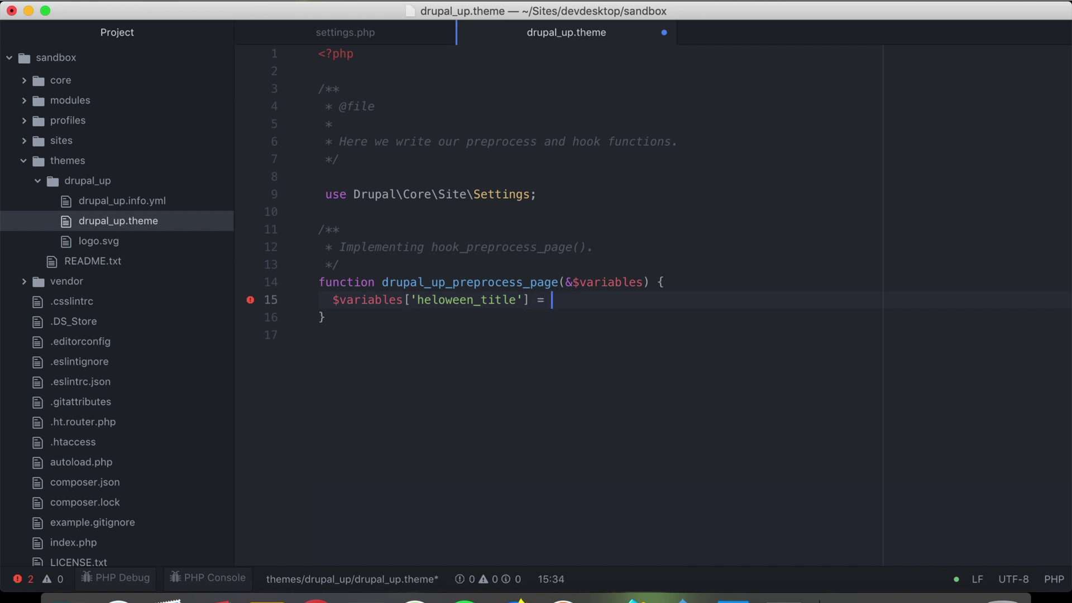
text(Settin)
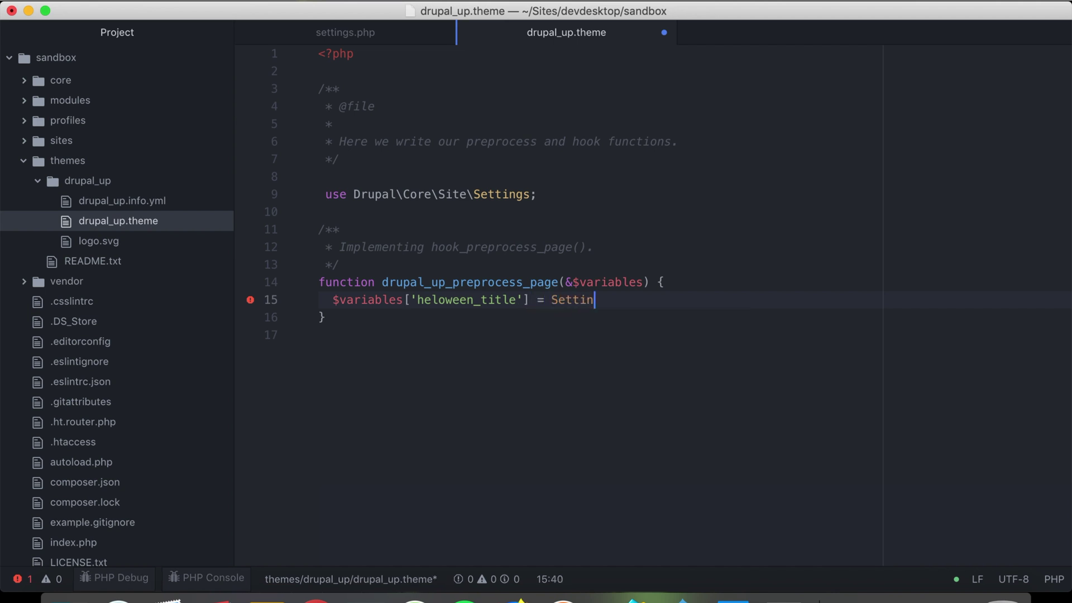
text(gs)
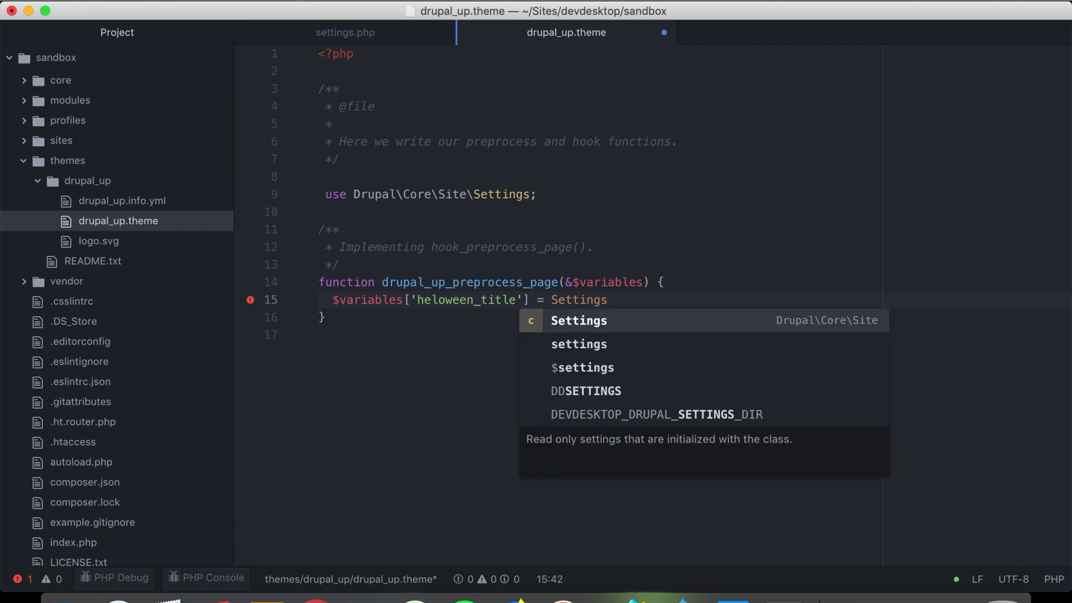
text(::)
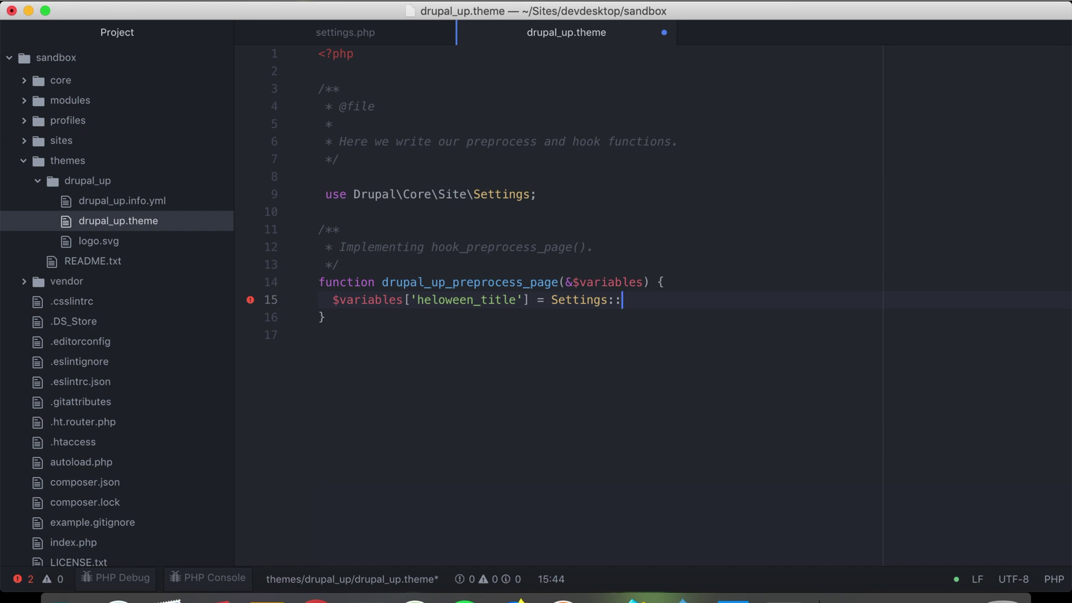
text(get)
key(Return)
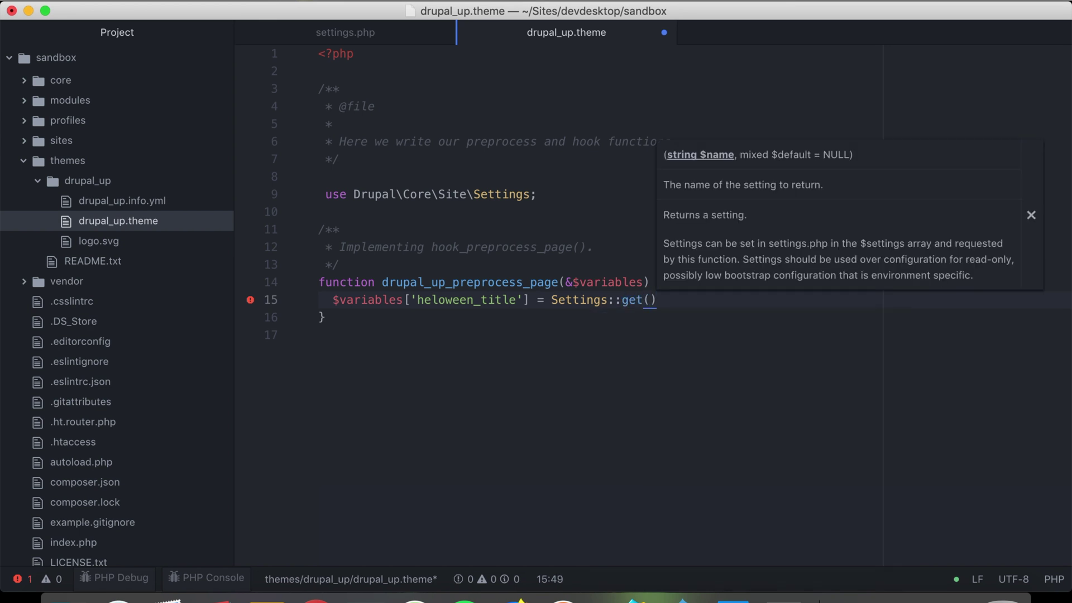
text(;)
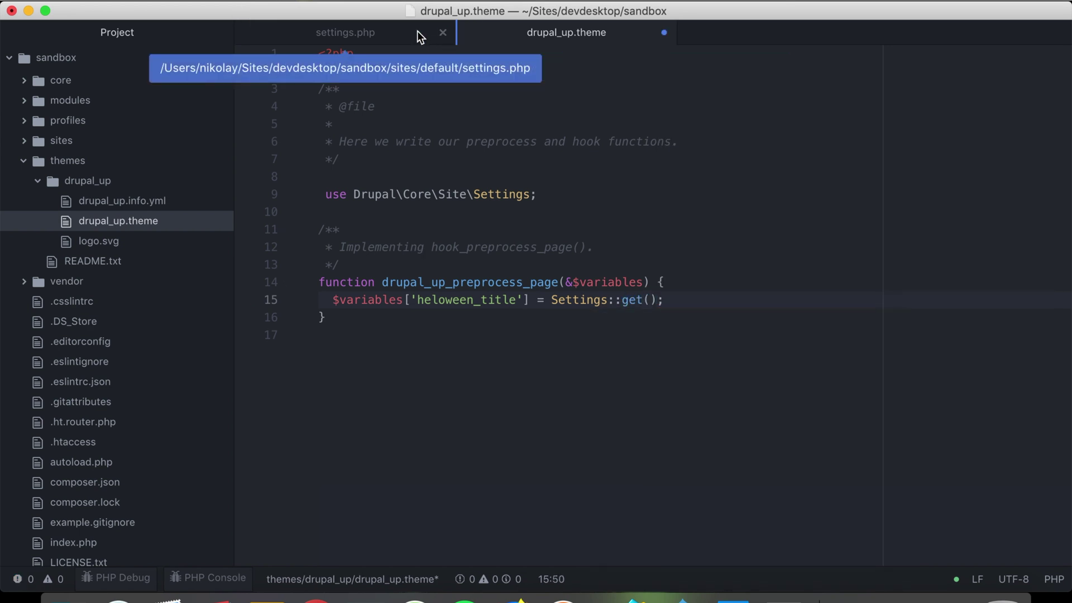
click(418, 31)
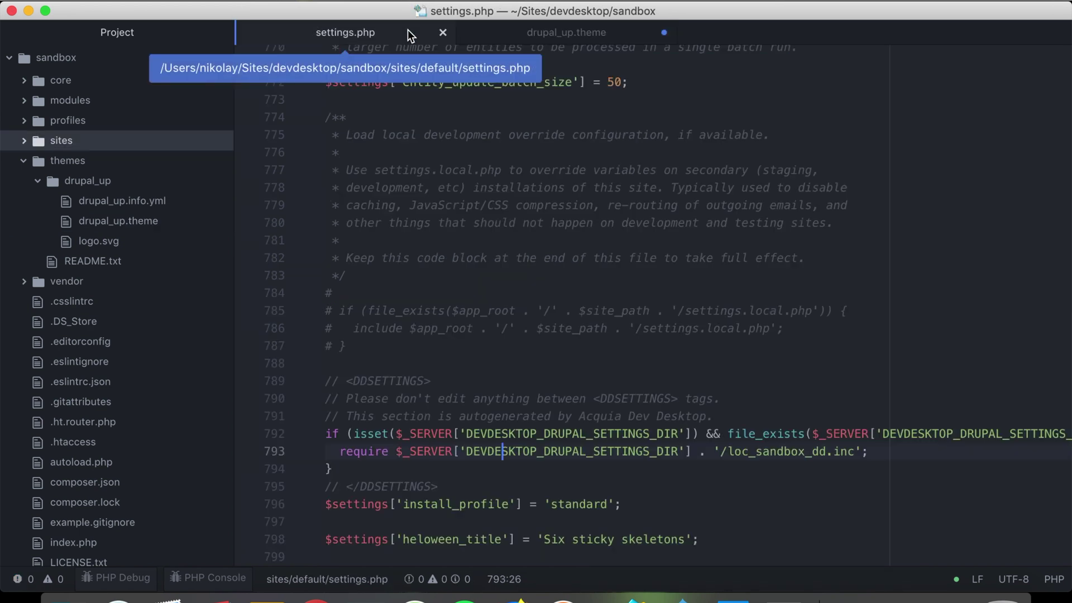
Copy heloween_title from settings.php and paste it, quoted, as the Settings::get() argument.
double_click(443, 540)
key(super+c)
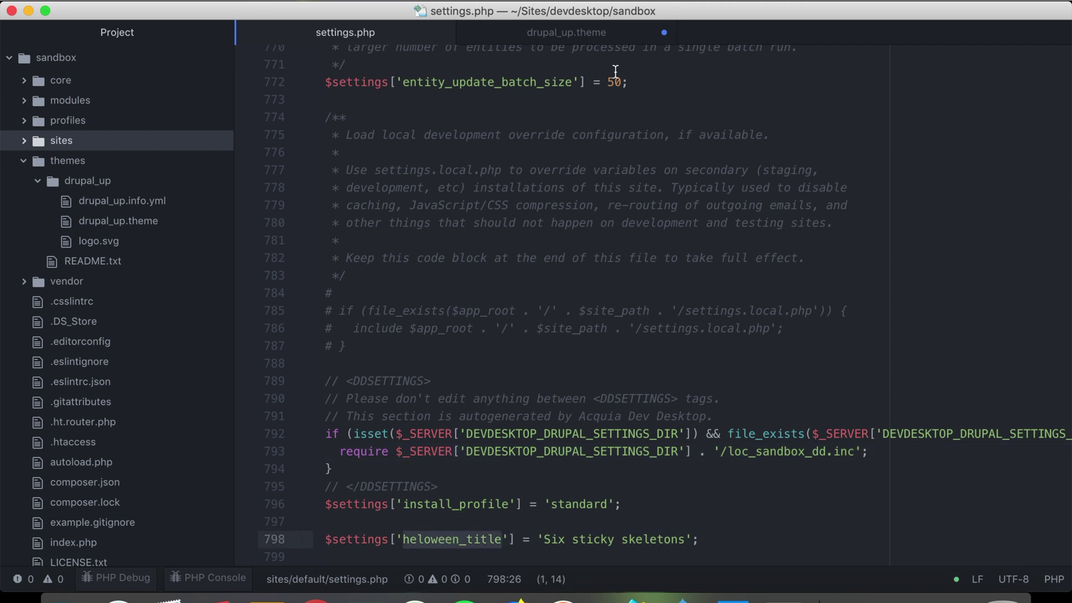
click(581, 34)
click(648, 302)
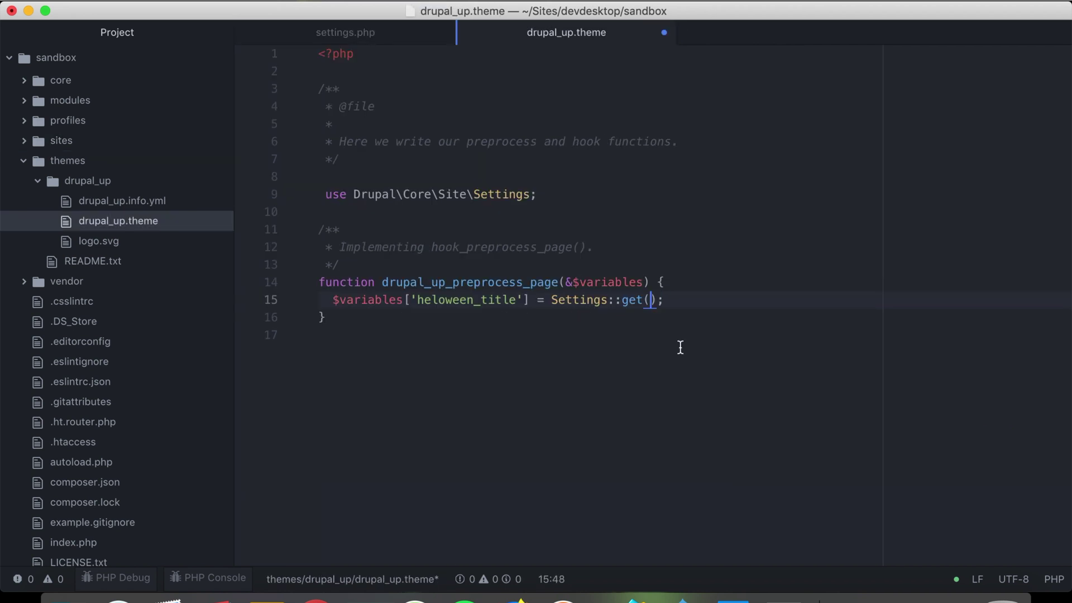
key(super+v)
key(super+z)
text(')
key(super+v)
key(Right)
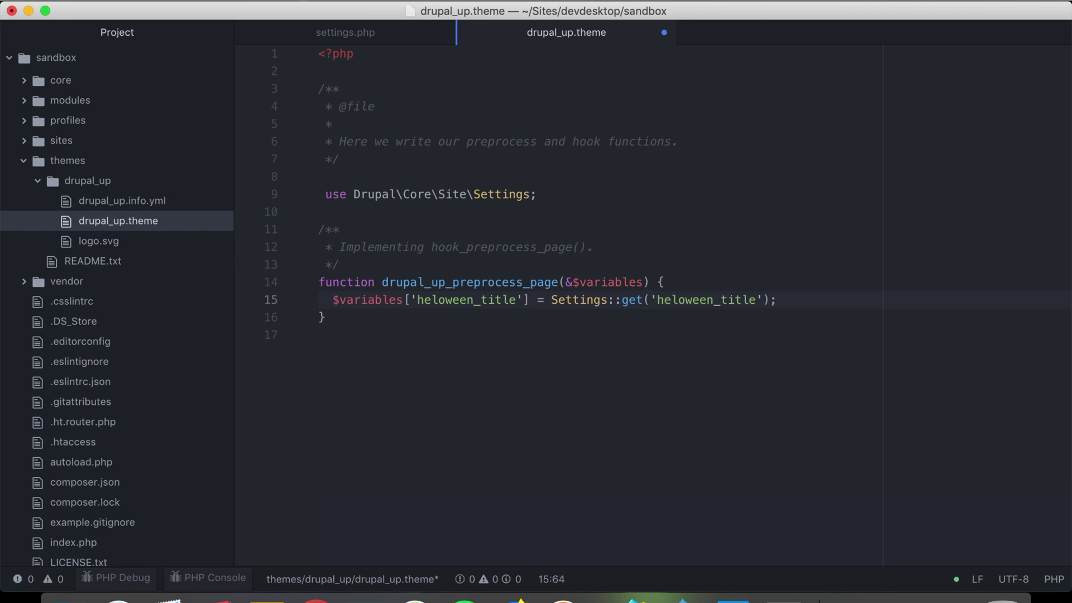
text(,)
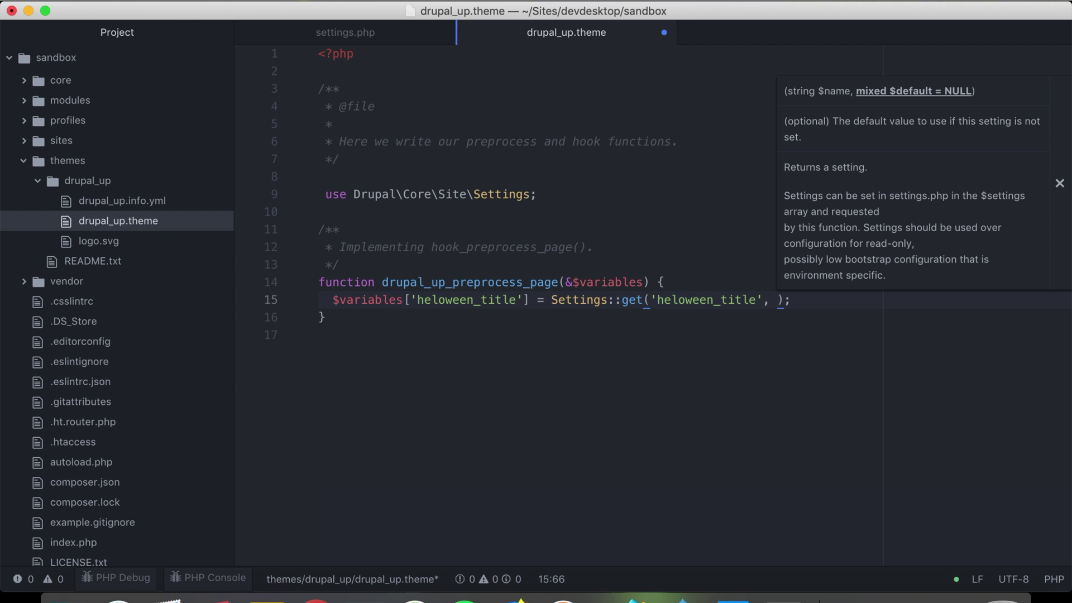
text(')
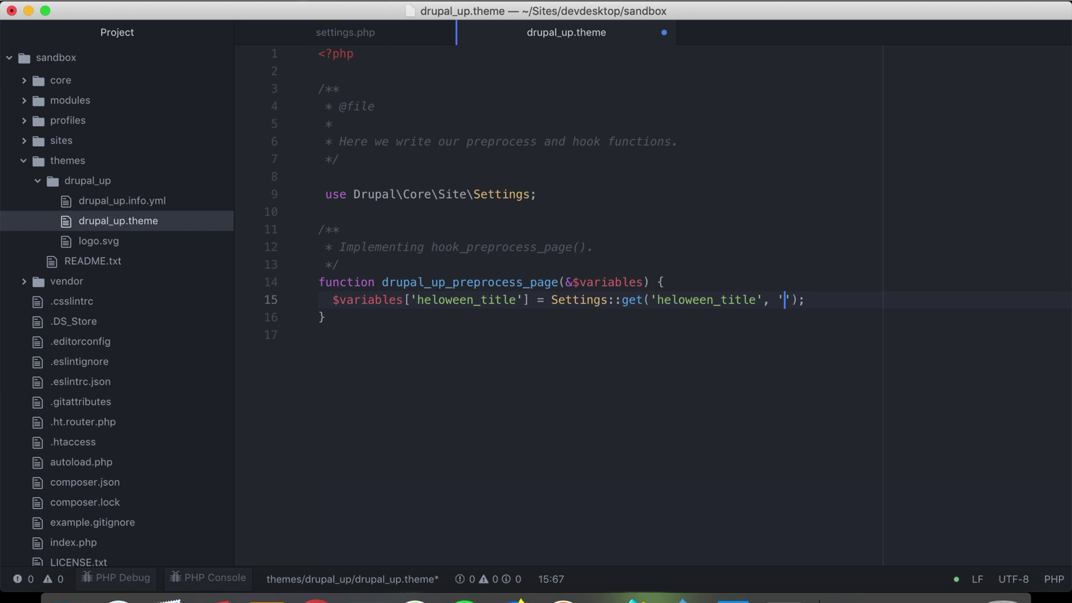
text(Five s)
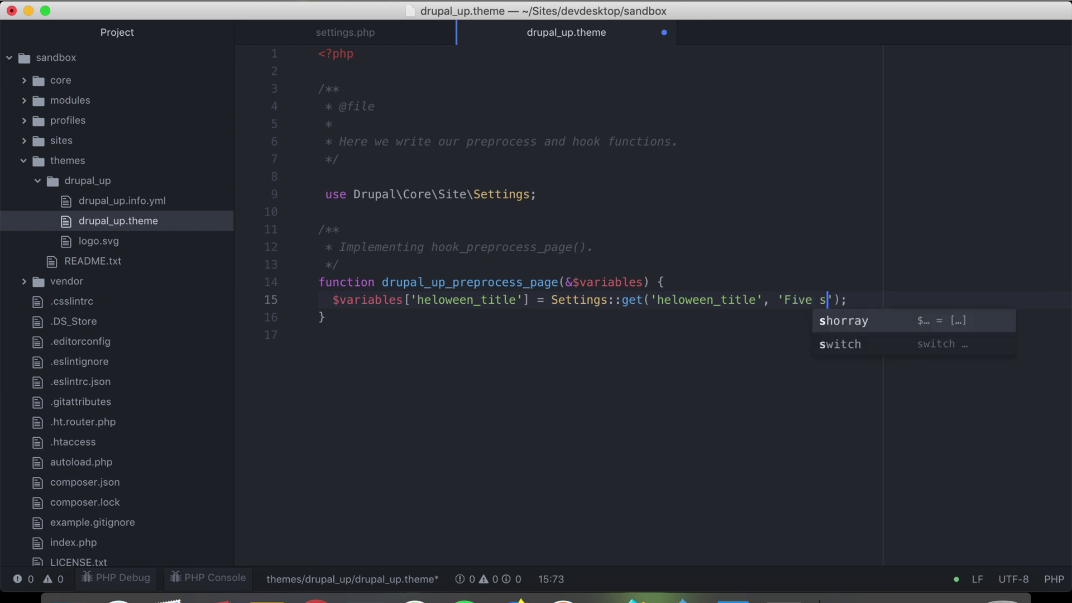
text(ticky )
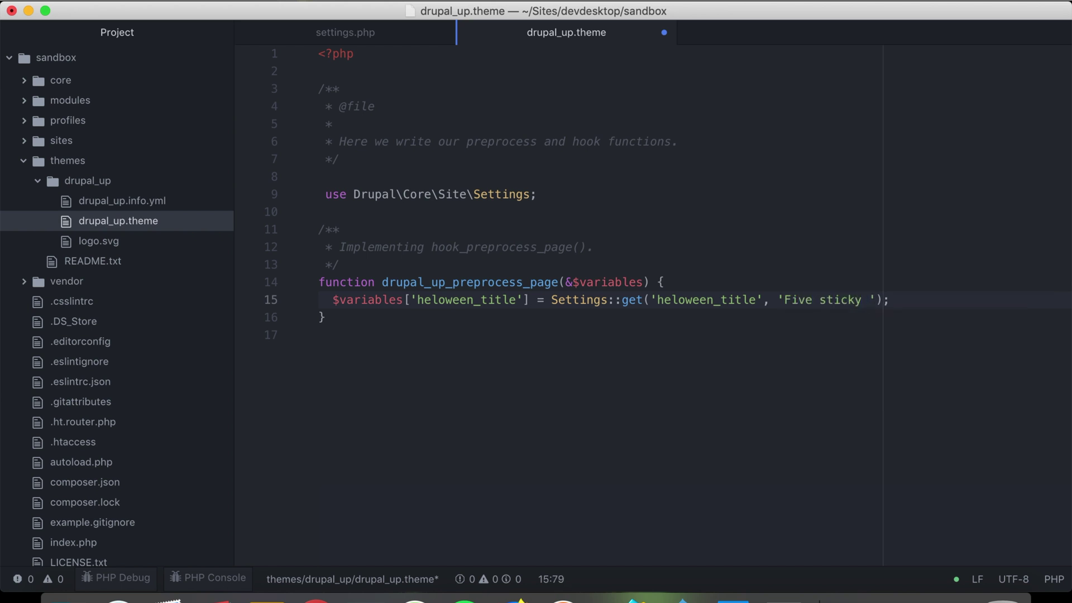
text(skeletons)
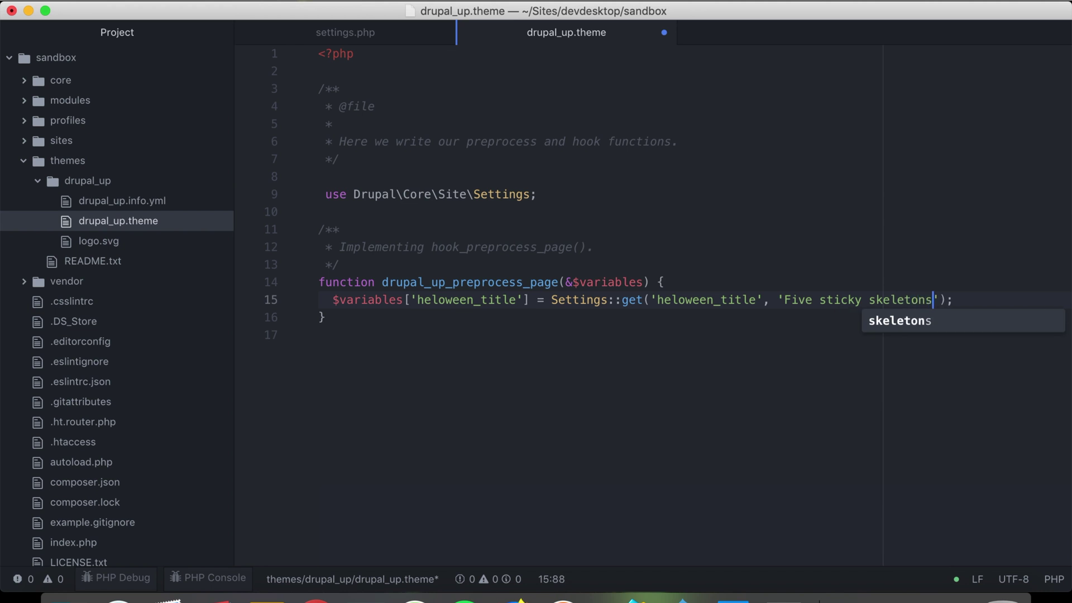
Give Settings::get the fallback 'Five sticky skeletons.' and save drupal_up.theme.
key(Escape)
text(.)
key(super+s)
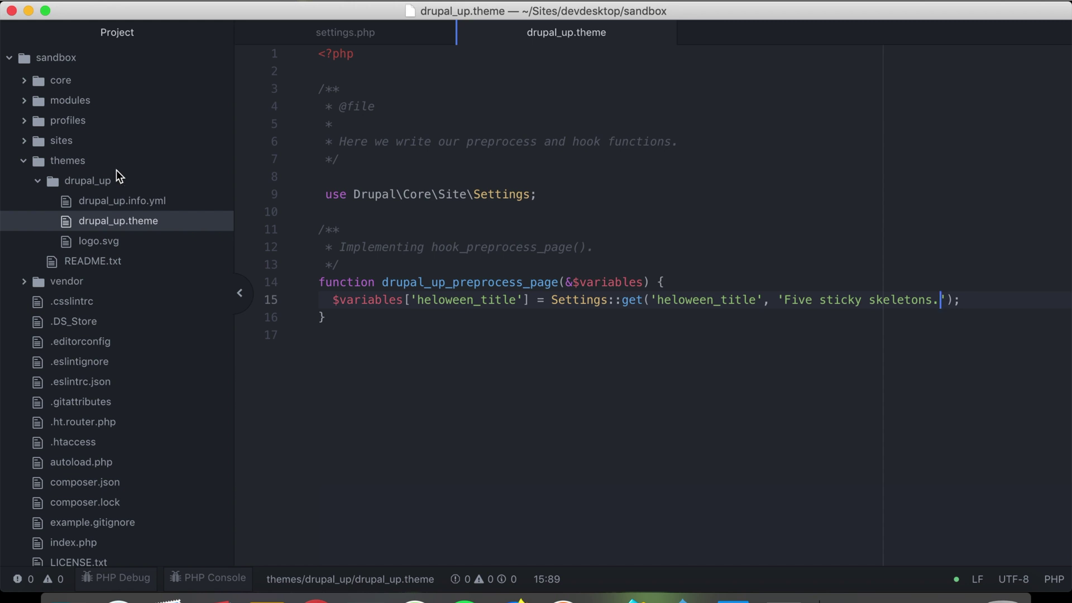
Expand core > themes > bartik > templates and bring up page.html.twig's context menu.
click(85, 80)
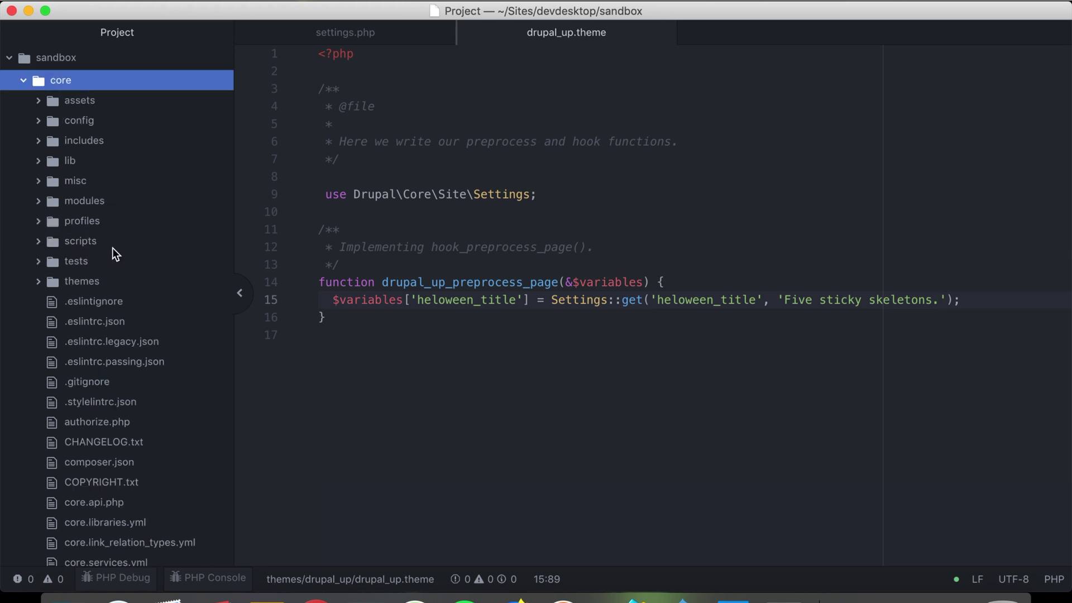
click(105, 282)
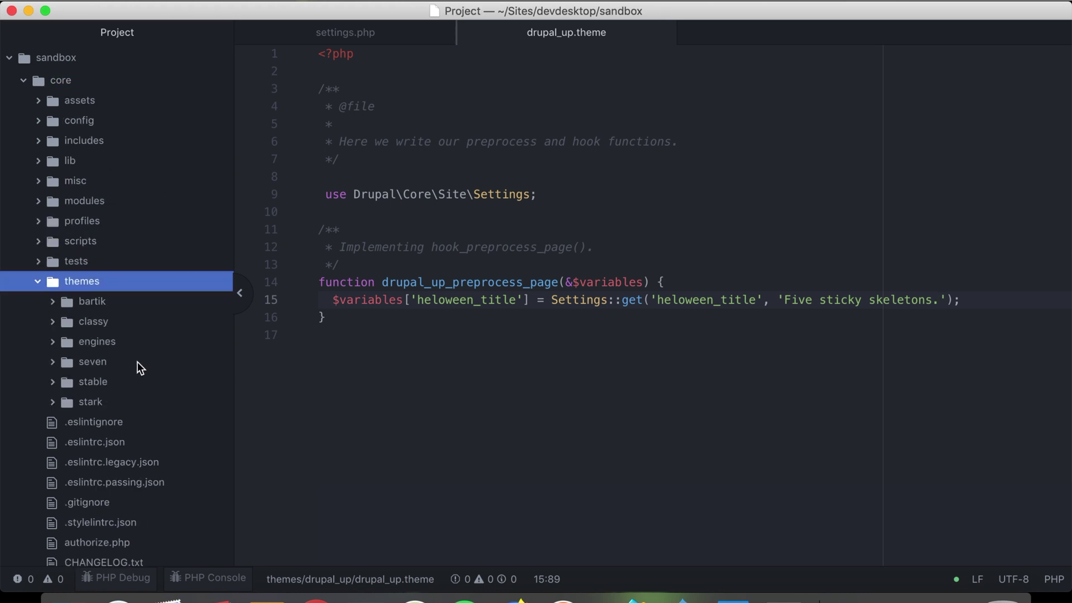
click(115, 303)
scroll(128, 352, down, 2)
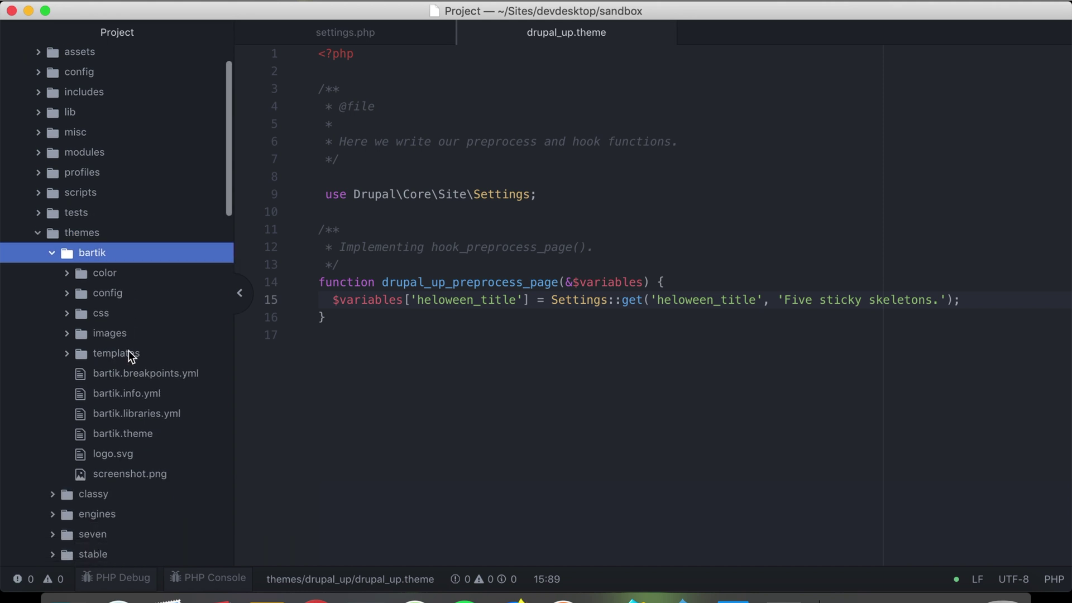
click(134, 356)
scroll(148, 369, down, 2)
scroll(148, 370, down, 1)
scroll(148, 369, down, 3)
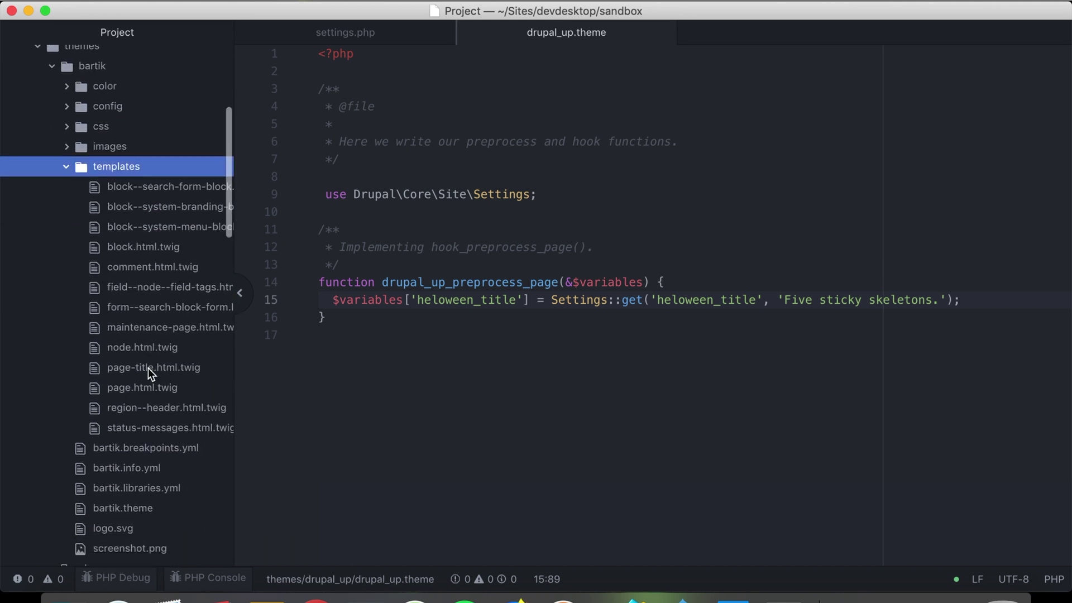
right_click(153, 386)
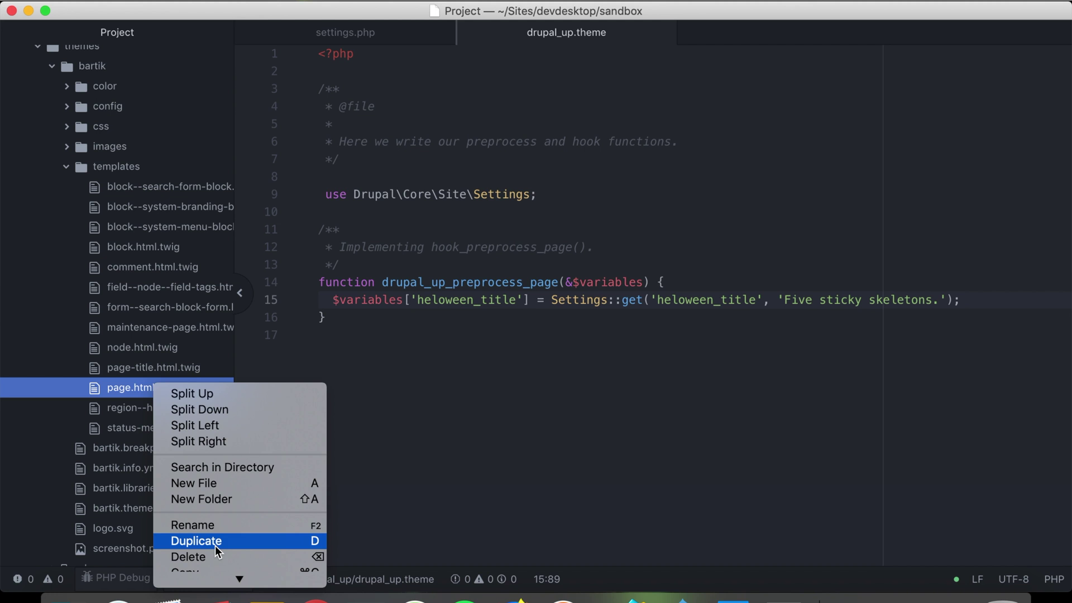
Copy Bartik's page.html.twig and collapse the core folder.
click(218, 525)
scroll(104, 179, up, 4)
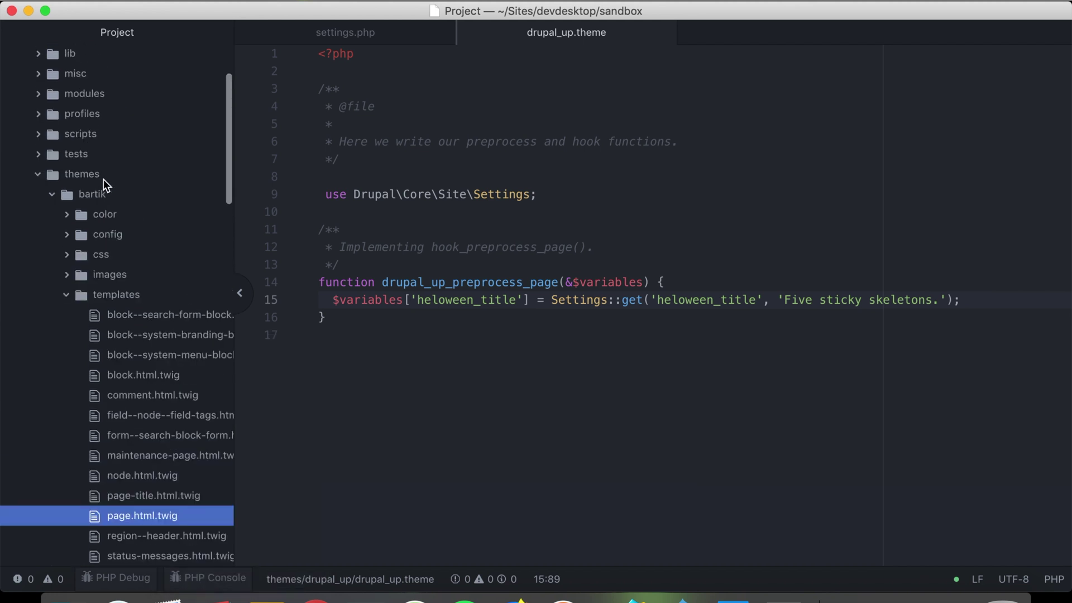
click(85, 179)
scroll(85, 179, up, 3)
click(66, 80)
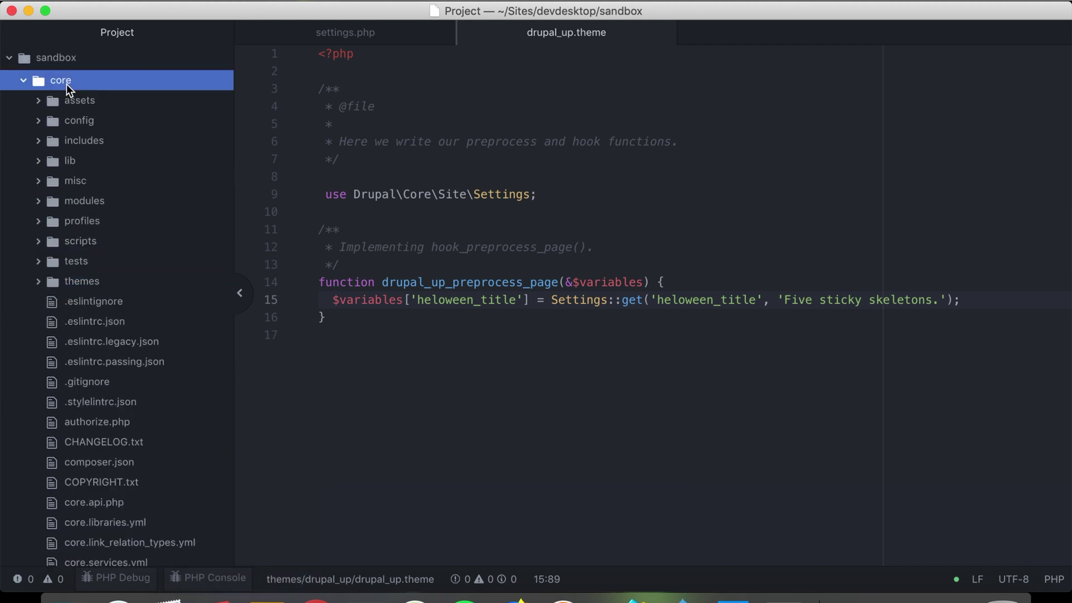
Create a templates folder in drupal_up and paste page.html.twig into it.
right_click(78, 184)
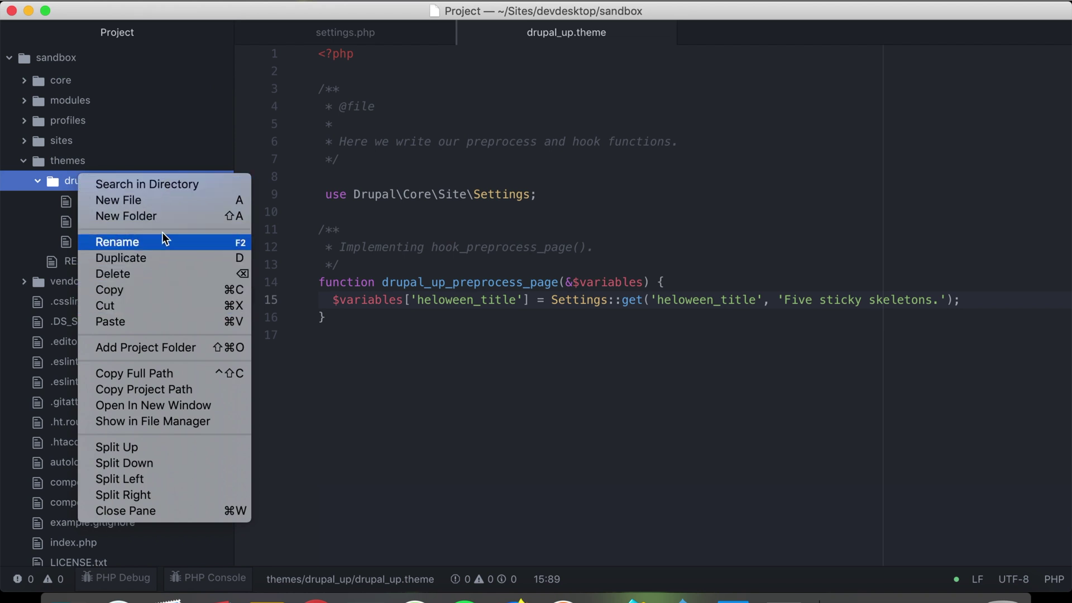
click(164, 217)
text(tem)
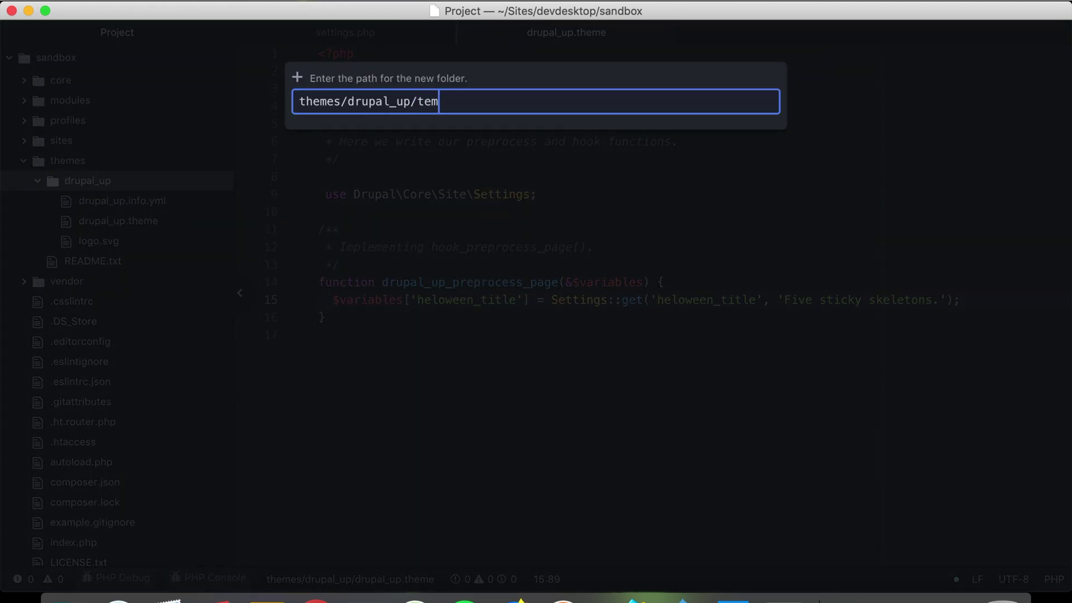
text(plates)
key(Return)
right_click(102, 203)
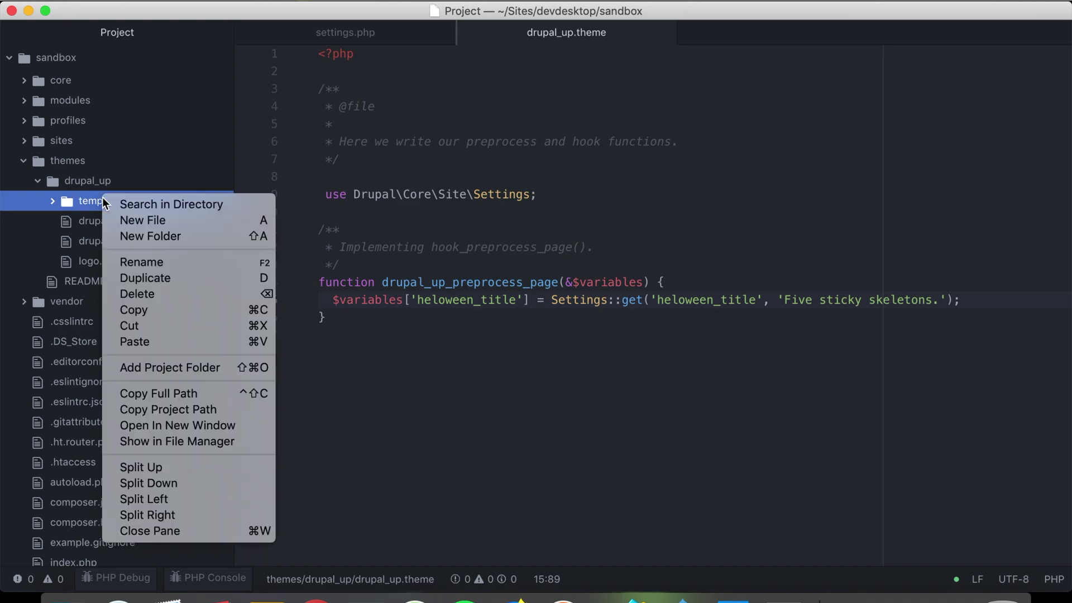
click(175, 339)
click(68, 203)
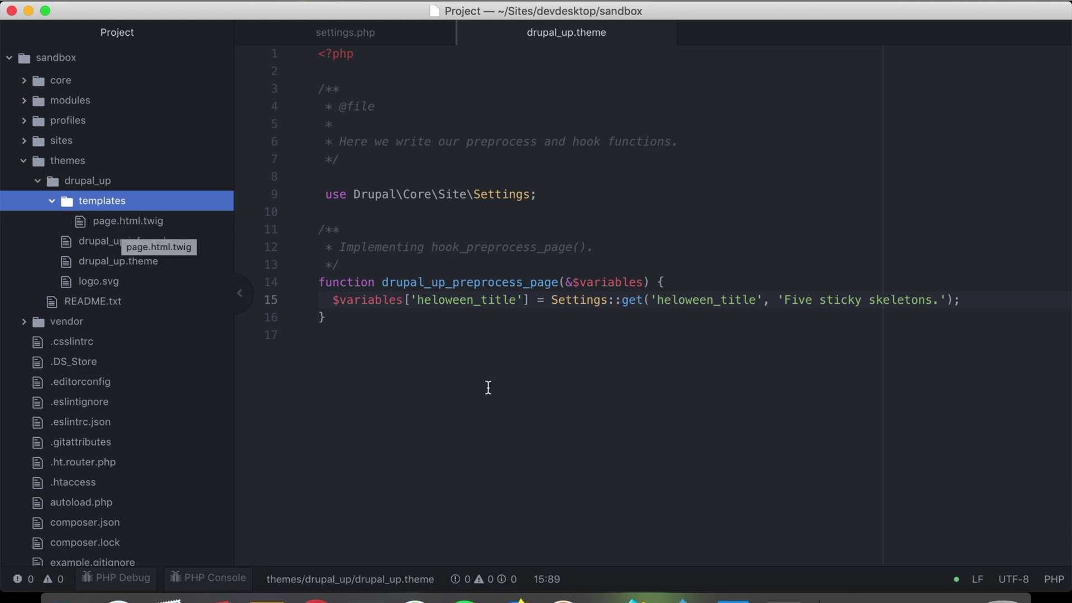
click(448, 300)
double_click(448, 300)
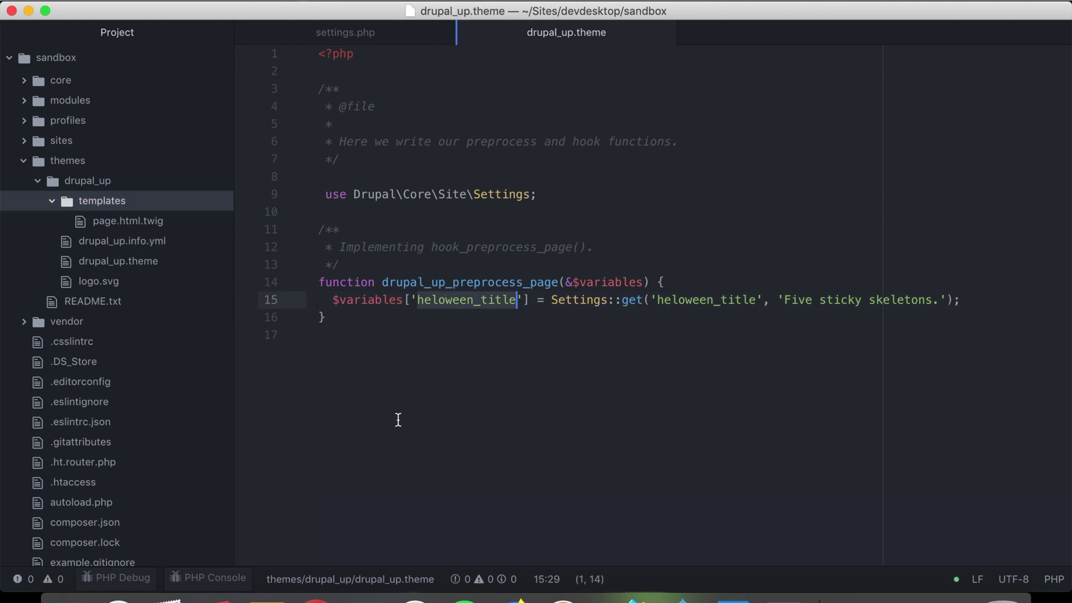
In page.html.twig, add a new line after line 125 inside the footer and save.
click(123, 222)
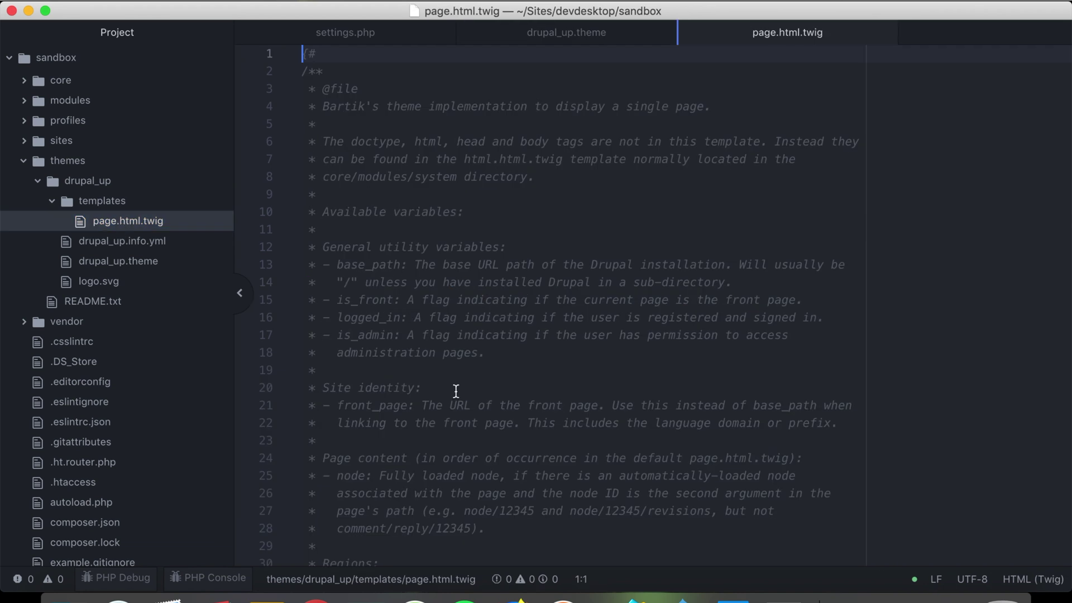
scroll(457, 391, down, 15)
scroll(456, 391, down, 15)
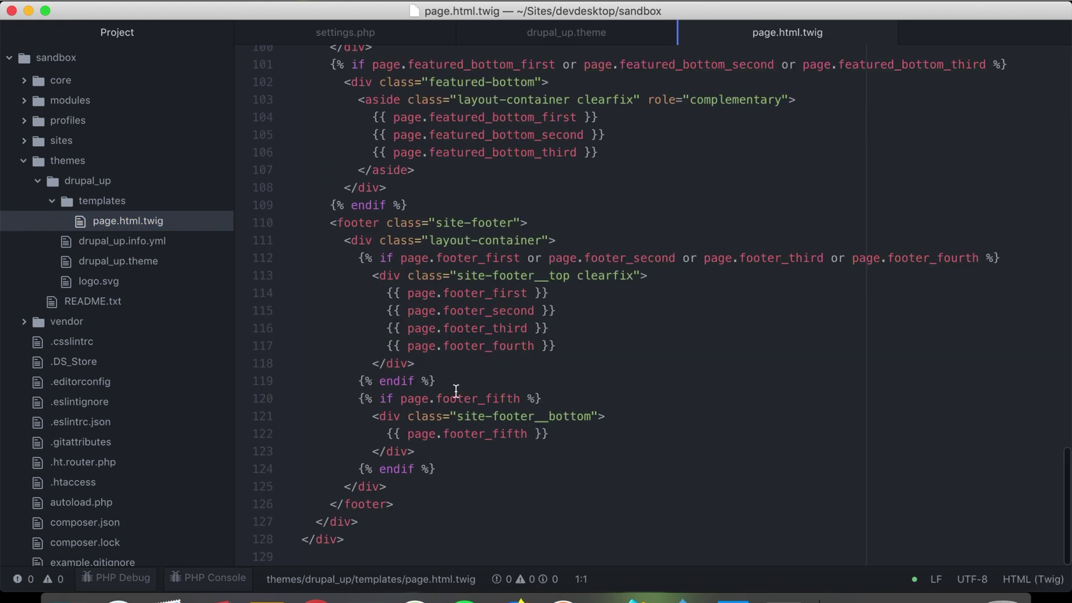
click(411, 488)
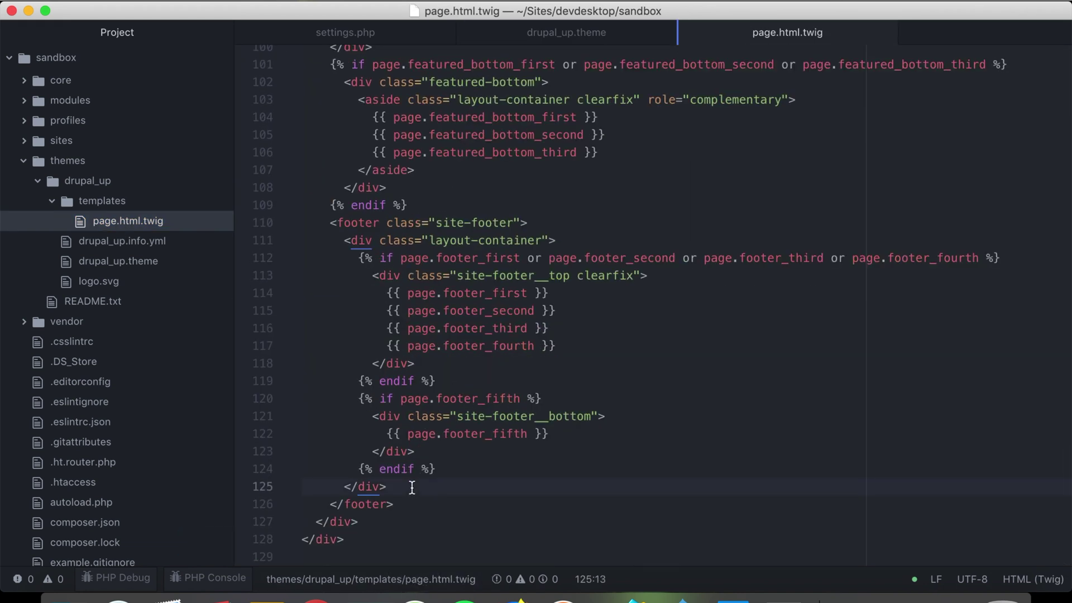
key(Return)
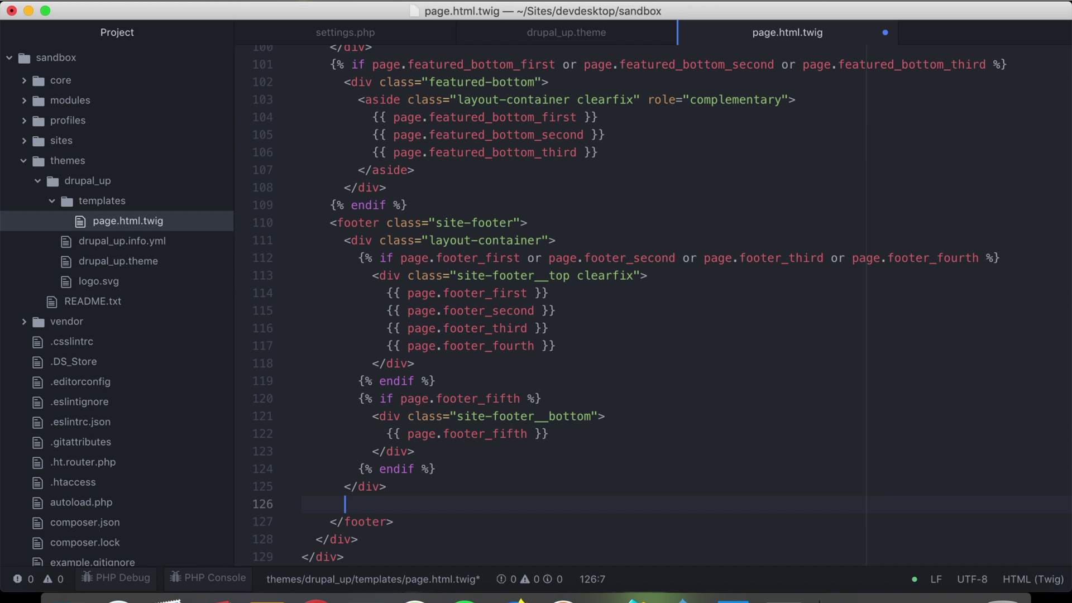
text({{ heloween_title)
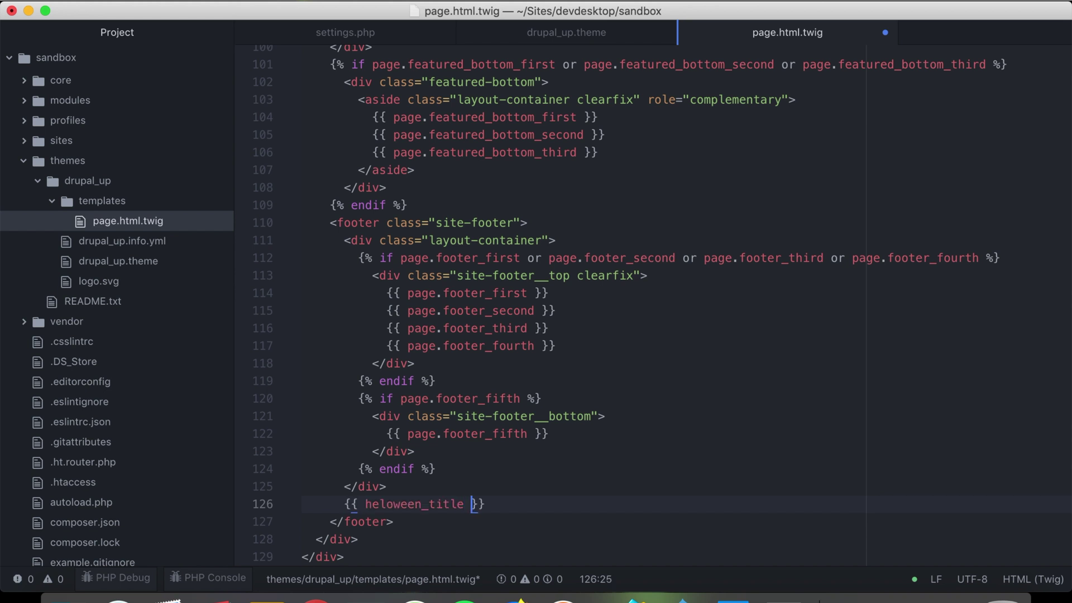
key(super+s)
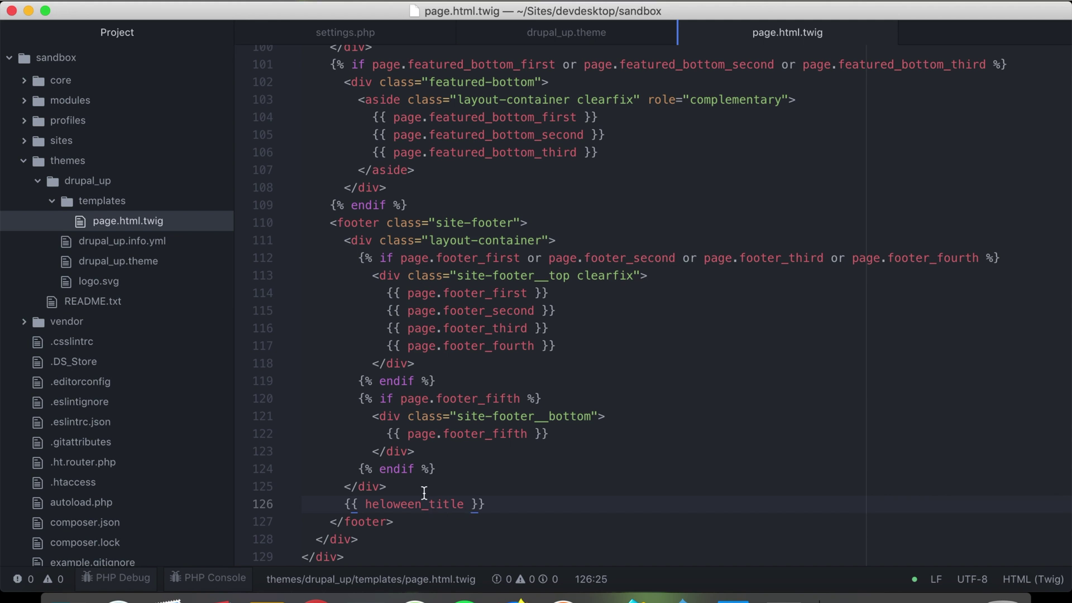
Wrap the indented {{ heloween_title }} output in opening and closing div tags and save.
click(424, 495)
key(Return)
text(<)
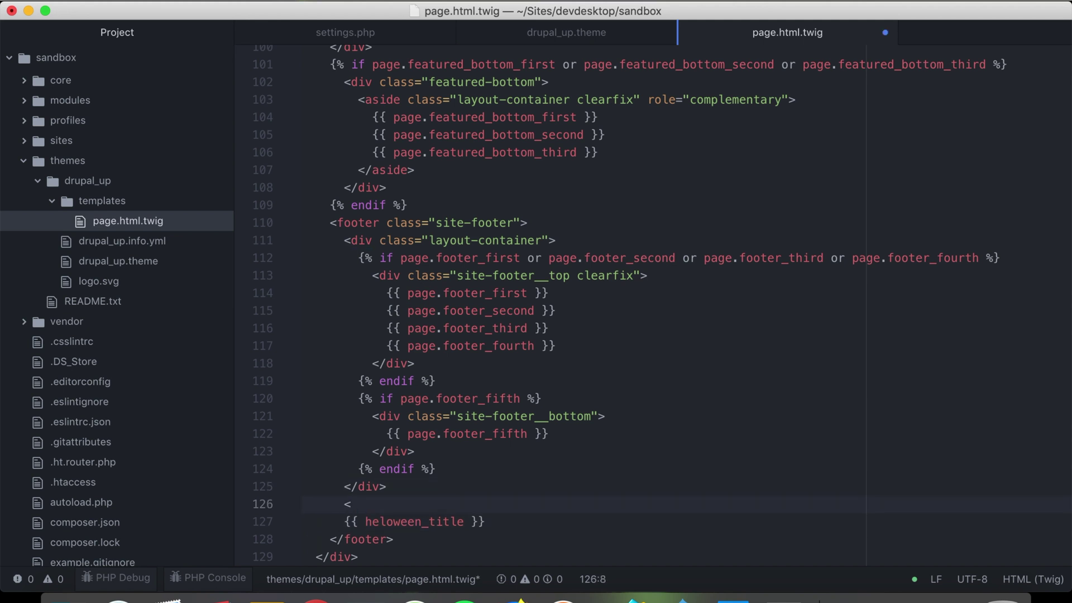
text(div>)
key(Down)
key(Tab)
key(Return)
key(BackSpace)
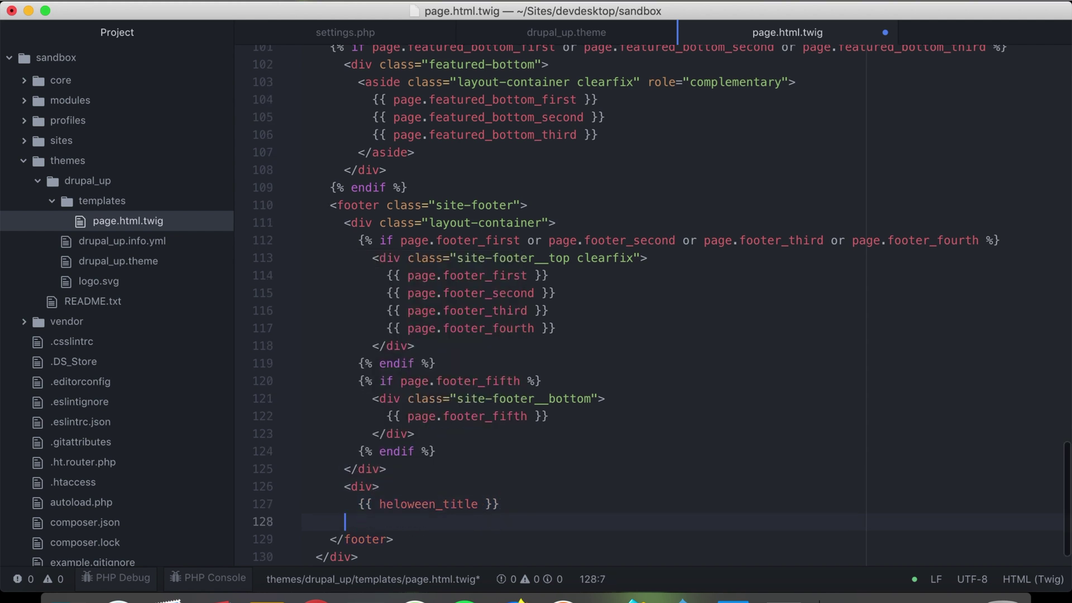
text(</div>)
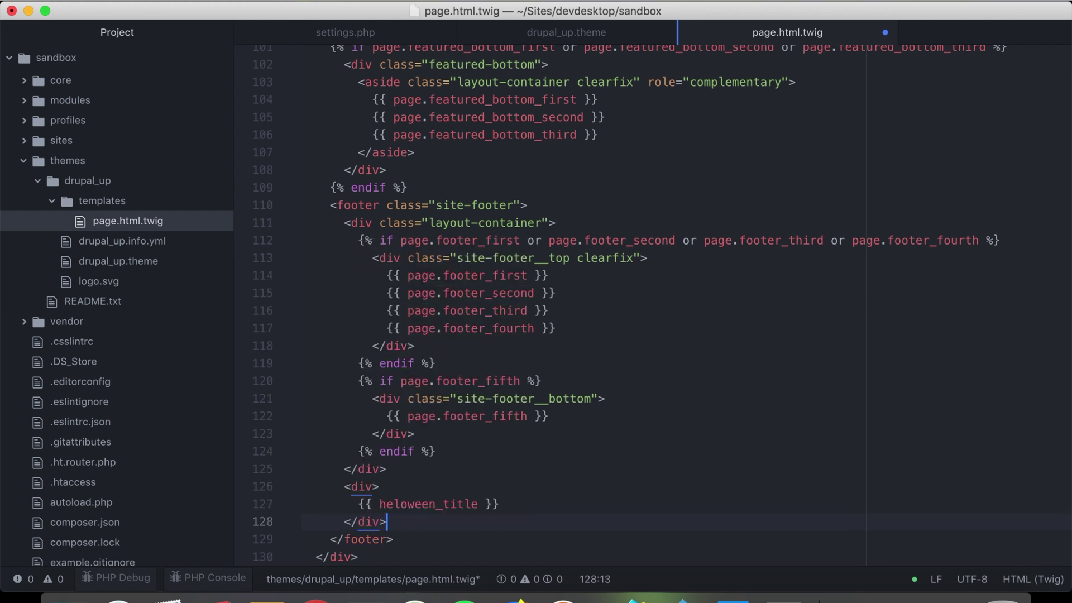
key(cmd+s)
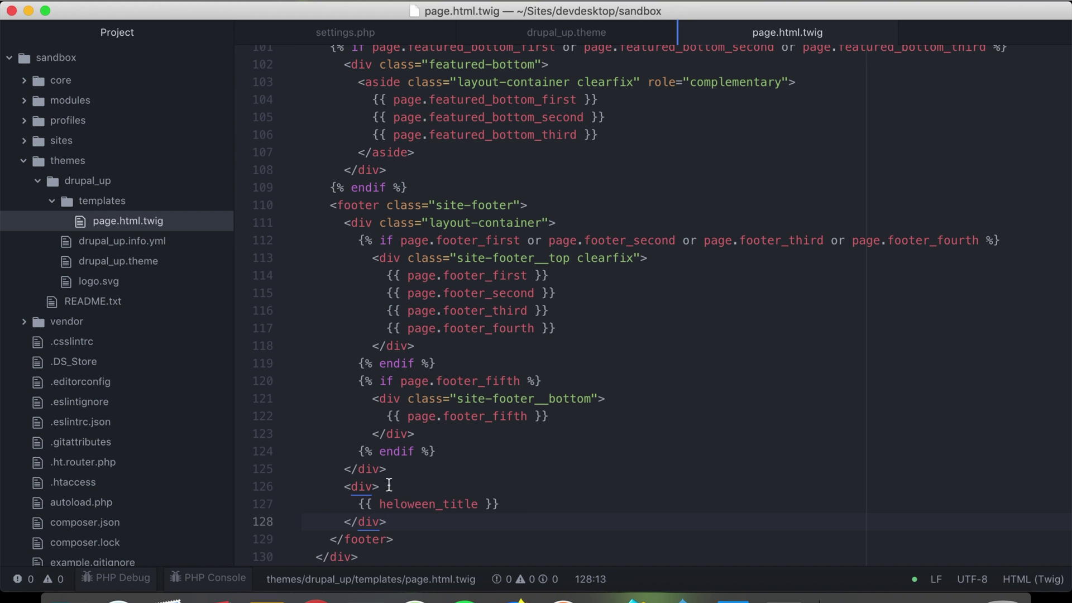
Add style="color: white;" to the line 126 div and save the template.
click(379, 487)
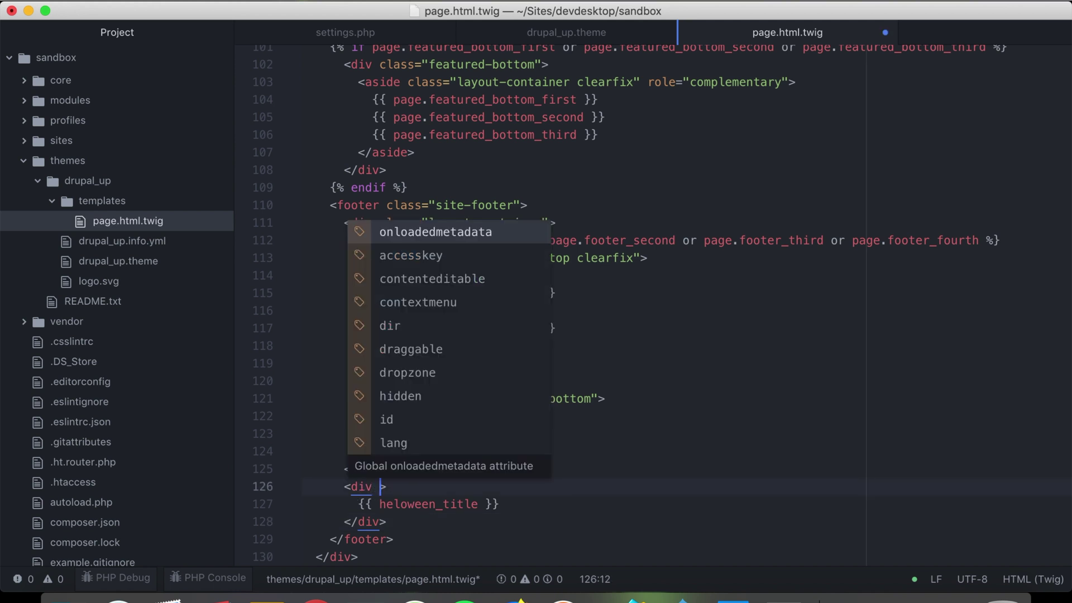
text(style=)
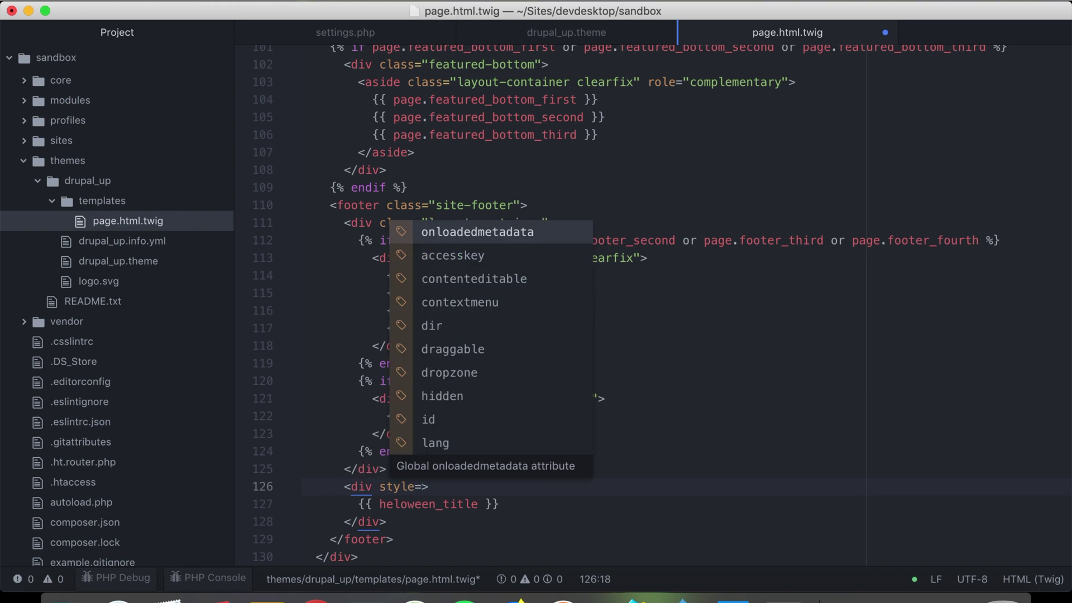
key(BackSpace)
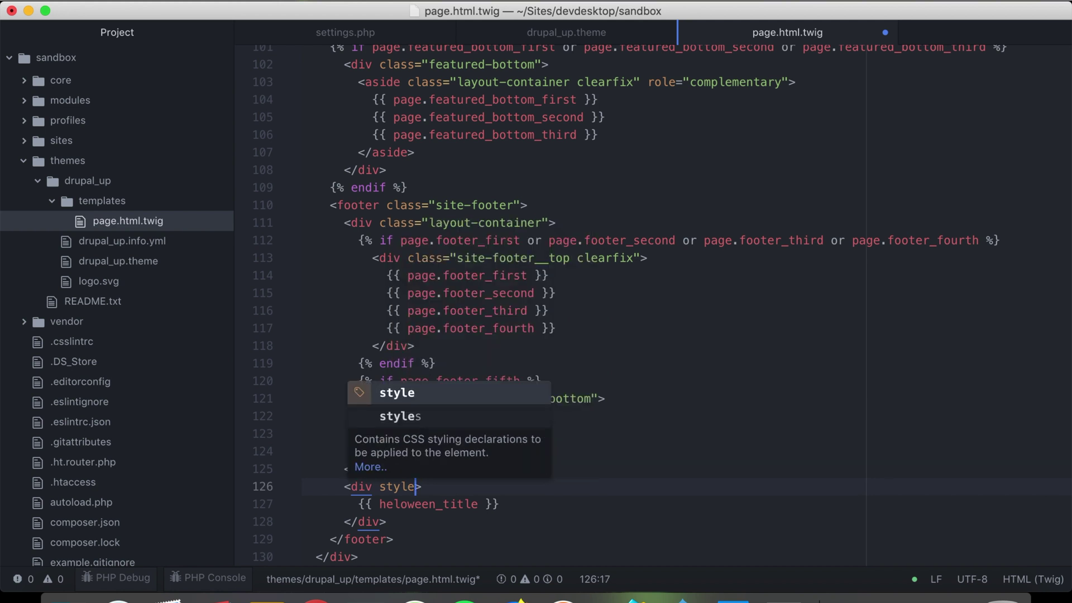
text(=")
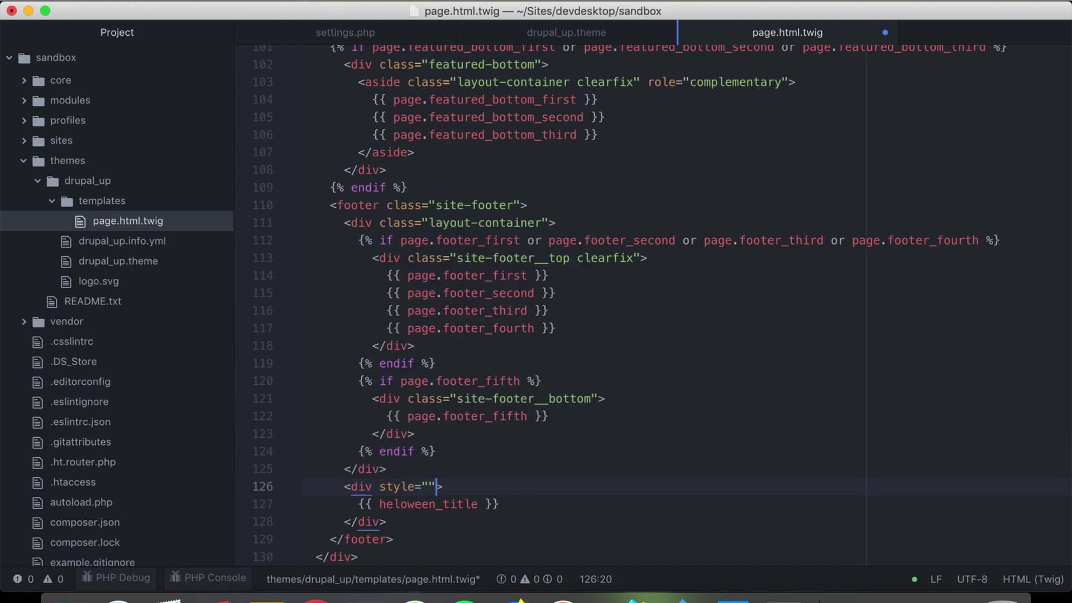
text(color)
text(:)
text( wh)
text(ite)
text(;)
key(super+s)
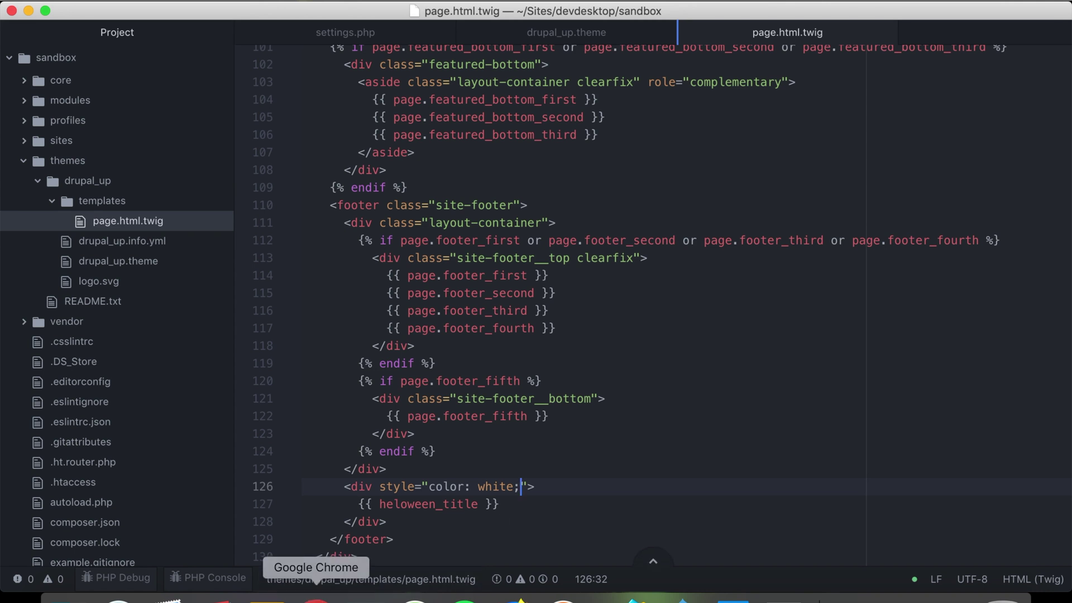
In Chrome, clear the Drupal site cache with Devel > Cache clear.
click(311, 600)
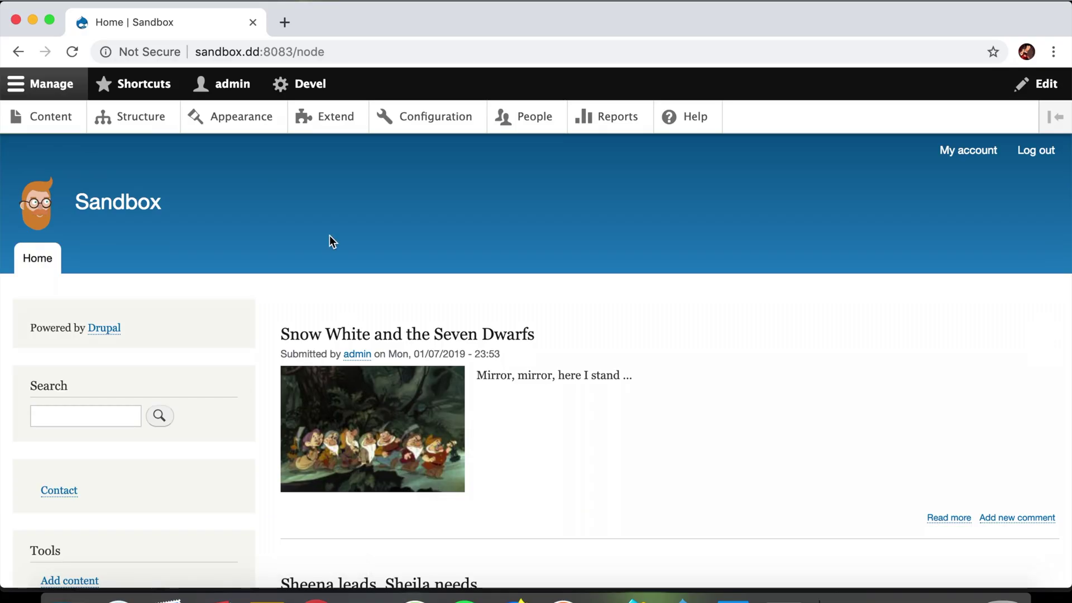
click(300, 91)
click(45, 117)
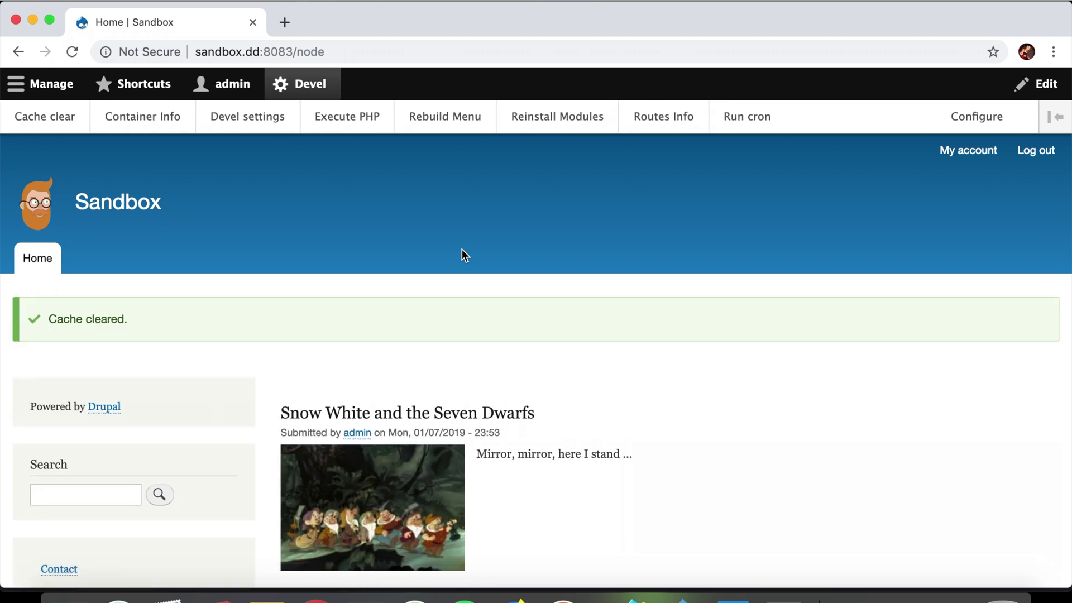
scroll(461, 255, down, 5)
scroll(462, 255, down, 2)
scroll(461, 255, down, 5)
scroll(462, 249, down, 1)
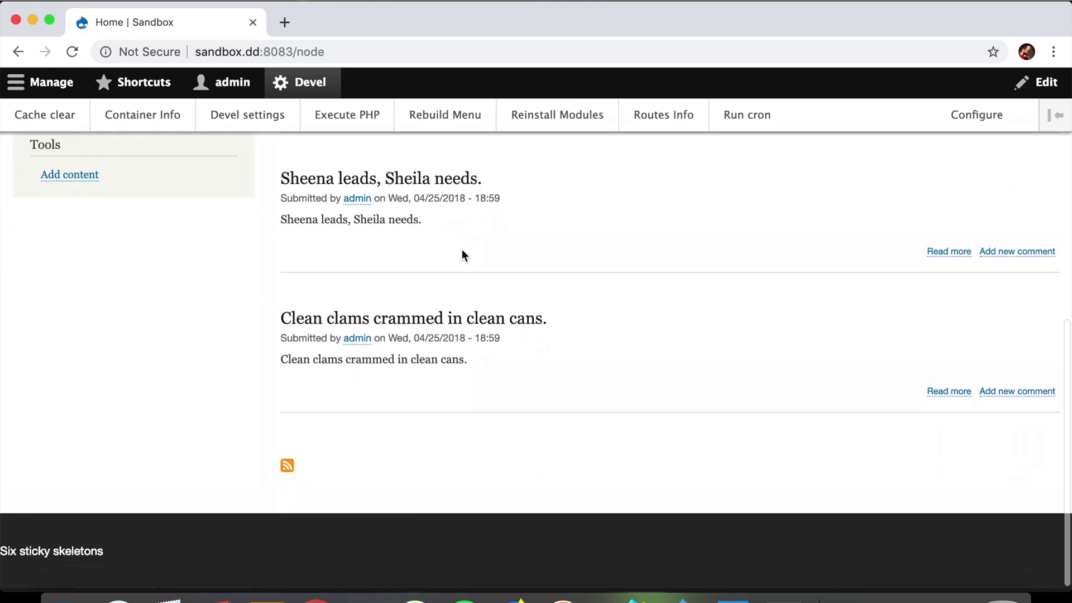
Confirm the footer's 'Six sticky skeletons' text by selecting it, then return to Atom.
double_click(71, 553)
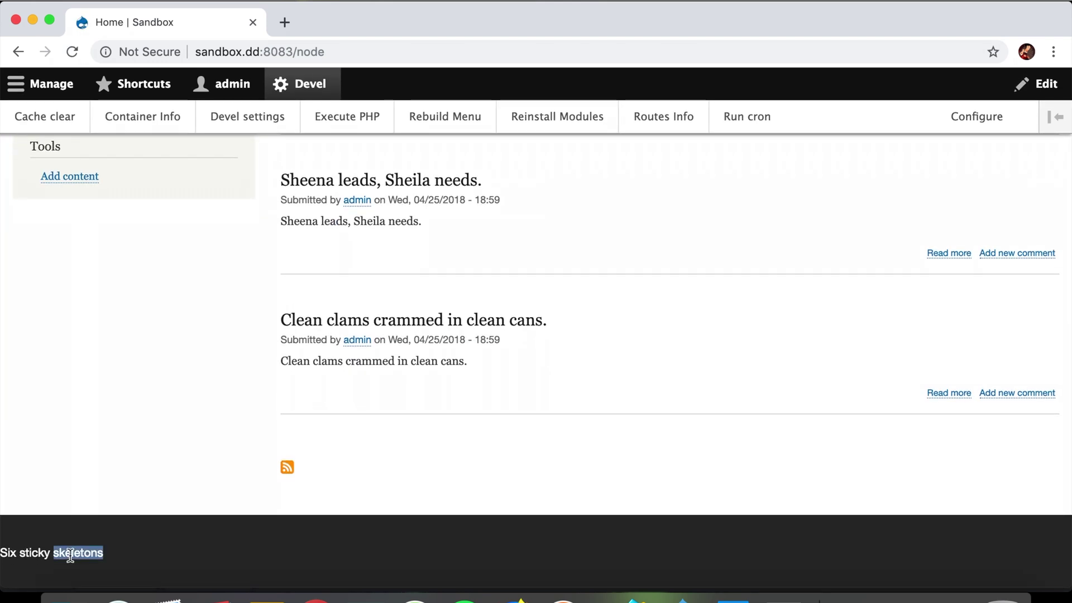
click(71, 553)
double_click(71, 554)
click(71, 553)
double_click(71, 553)
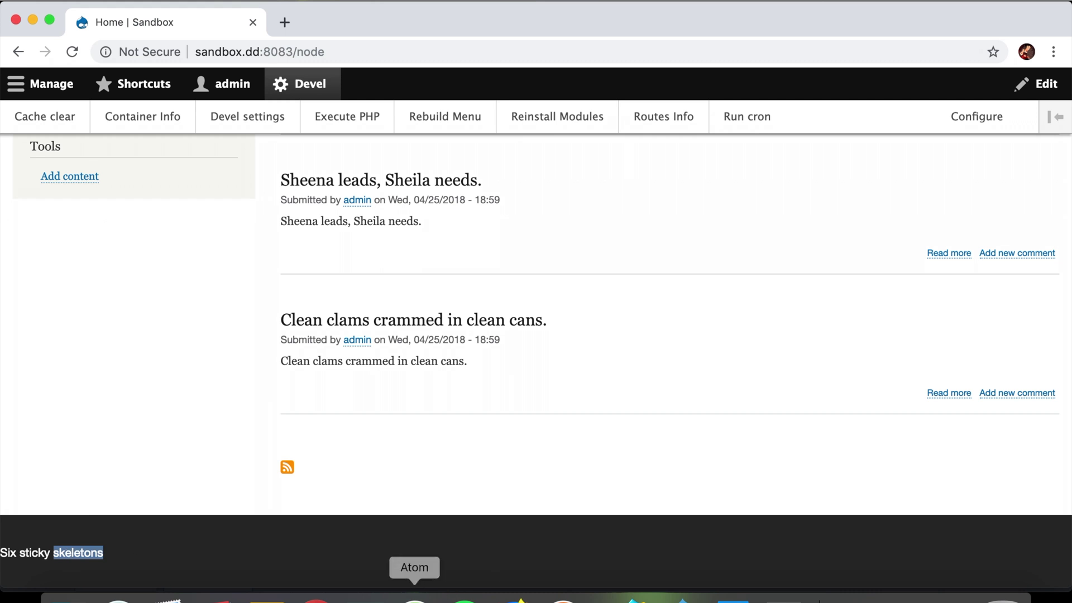
click(414, 599)
Review drupal_up.theme's 'Five sticky skeletons.' fallback, then return to settings.php.
click(382, 36)
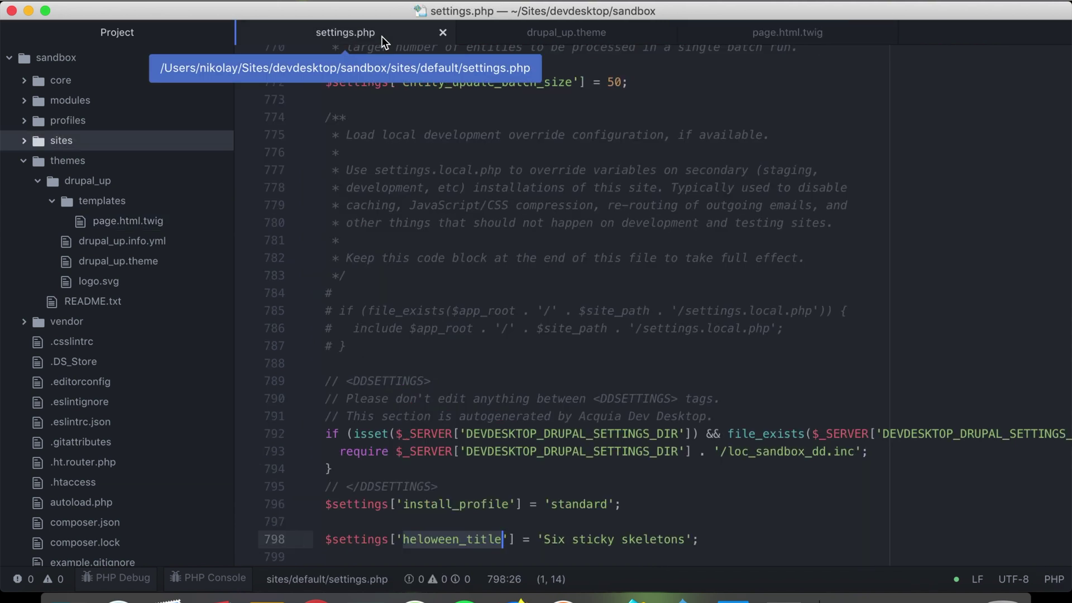
click(591, 32)
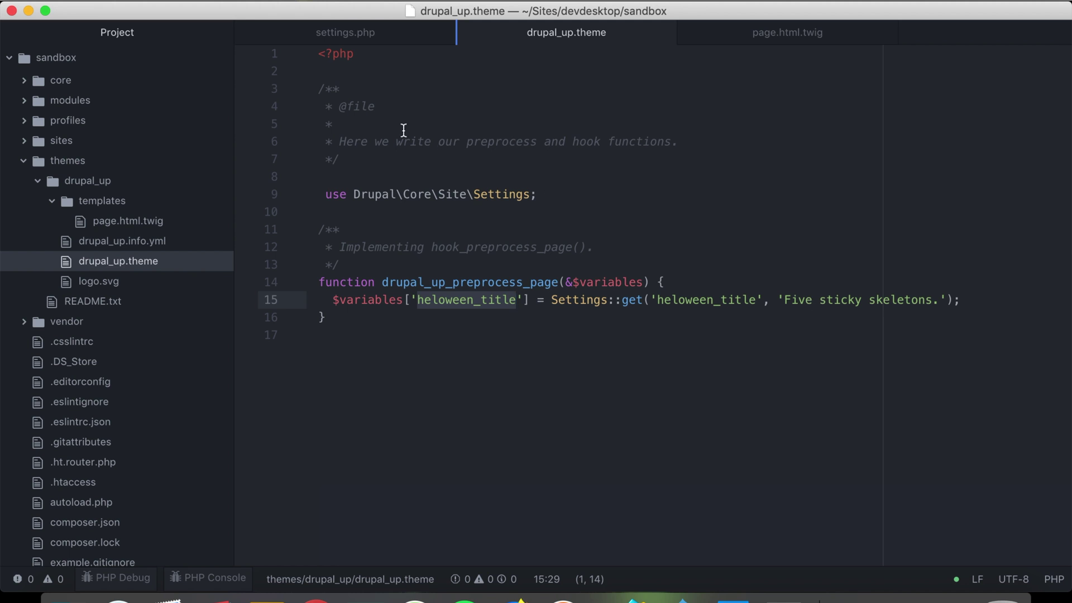
click(368, 38)
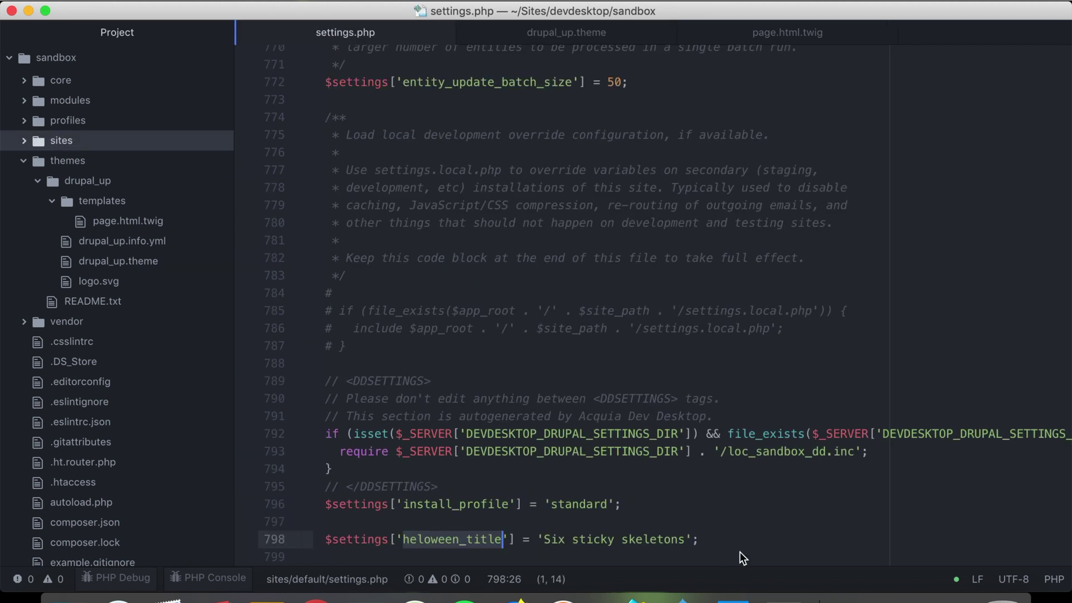
Comment out the heloween_title line 798 and save, authorising with the admin password.
click(727, 528)
key(Down)
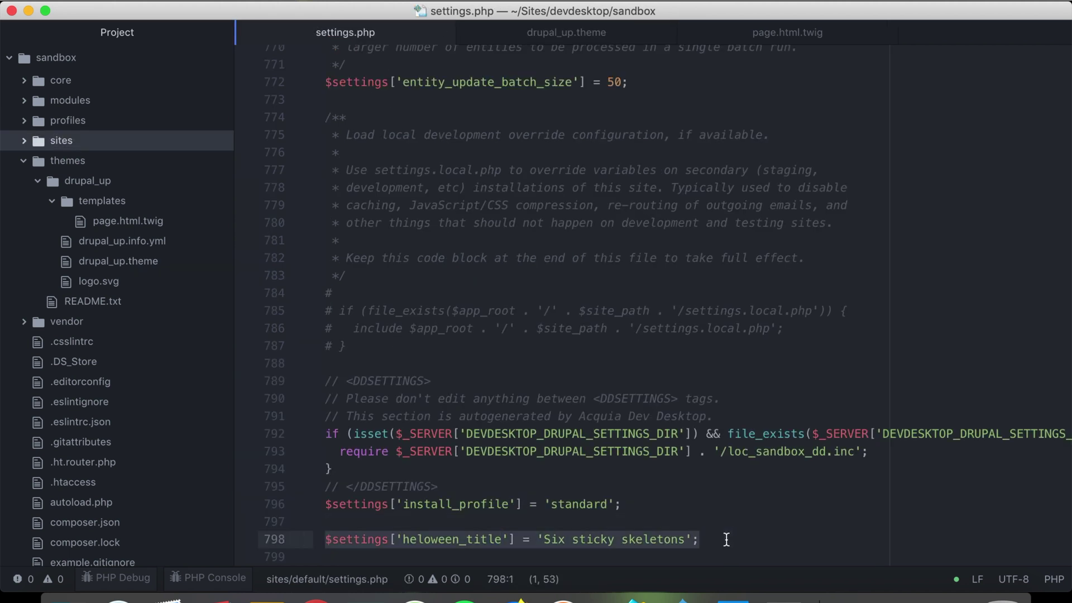
key(ctrl+slash)
key(ctrl+s)
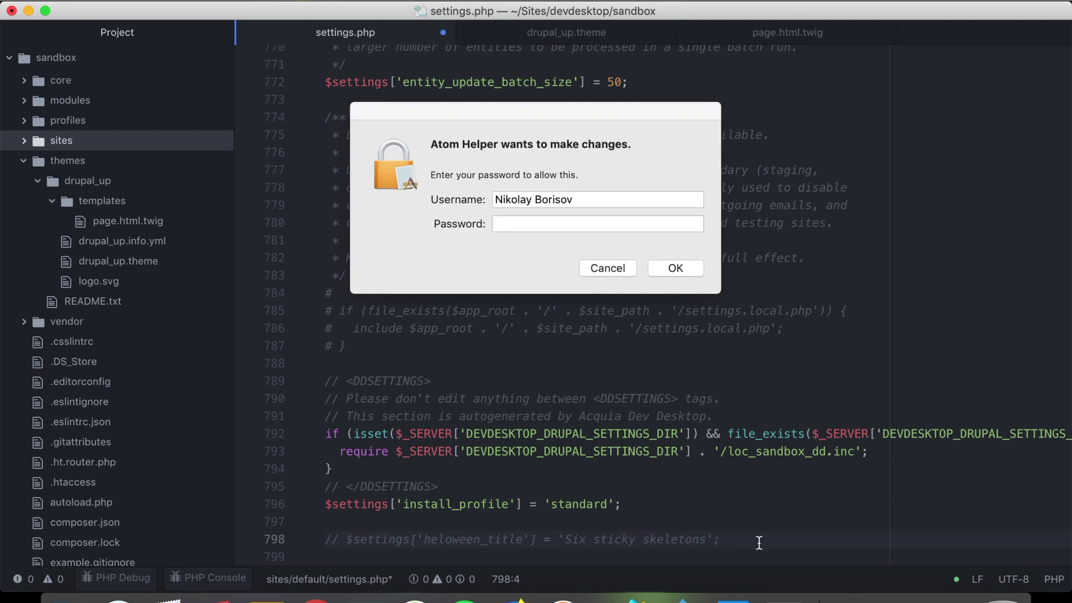
click(546, 226)
text(***)
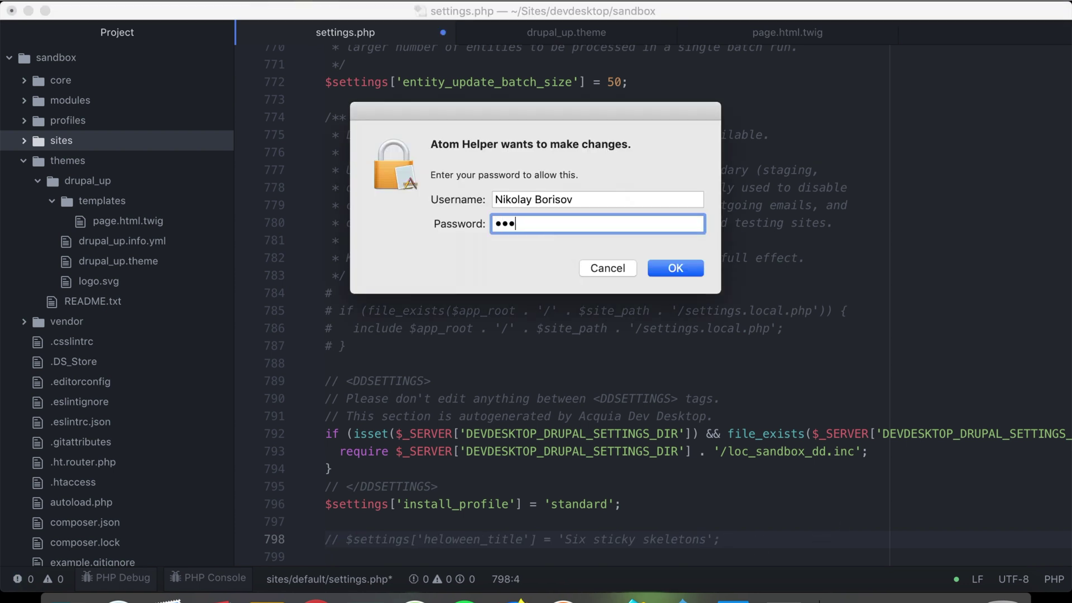
text(*)
key(Return)
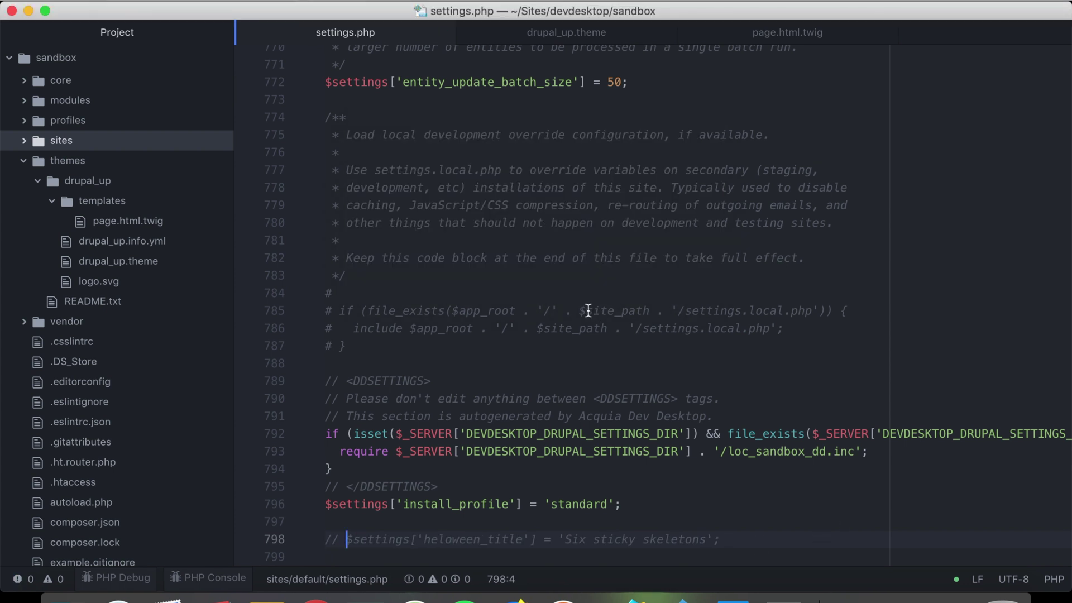
In Chrome, clear the Drupal cache again to show 'Five sticky skeletons.' in the footer.
click(322, 597)
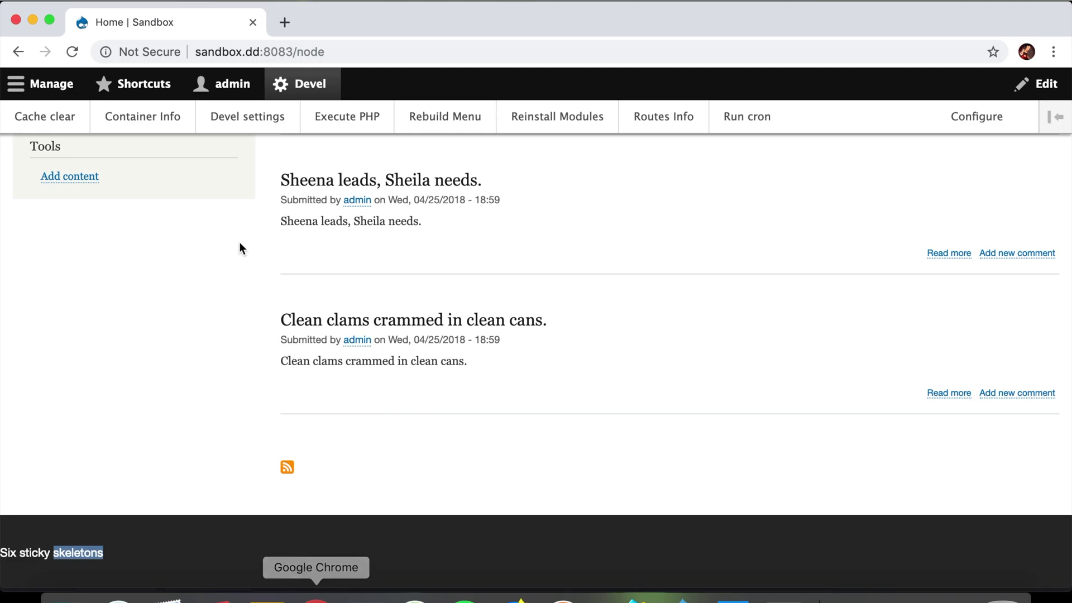
click(50, 117)
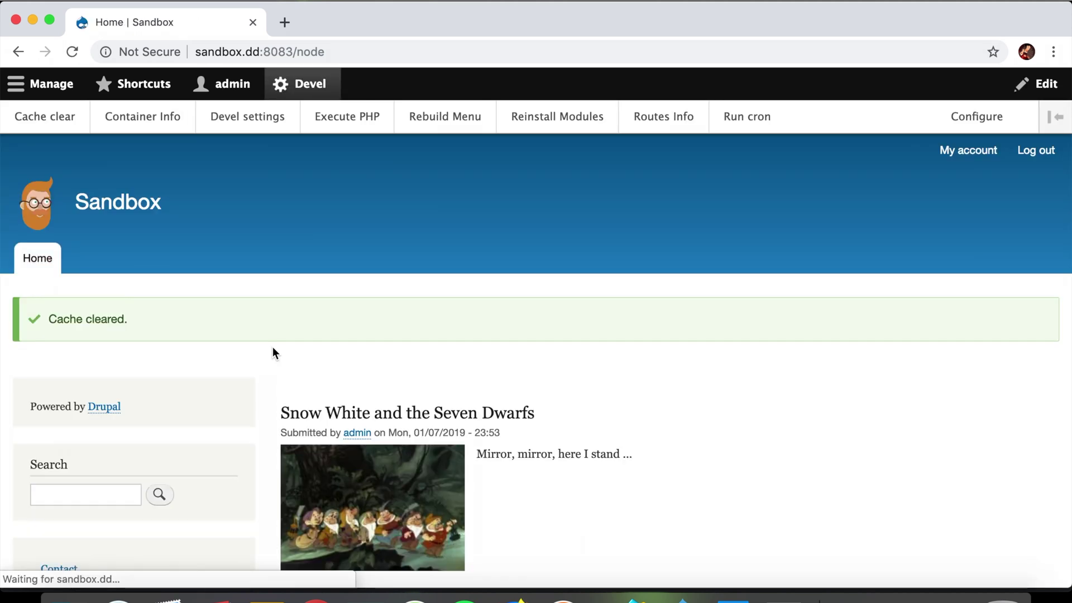
scroll(272, 348, down, 10)
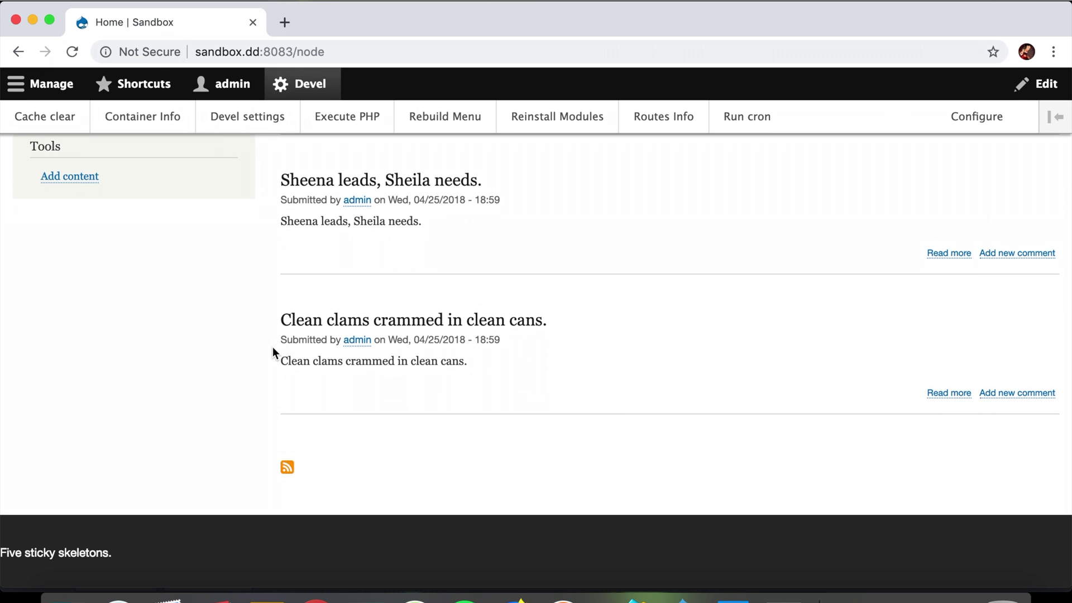